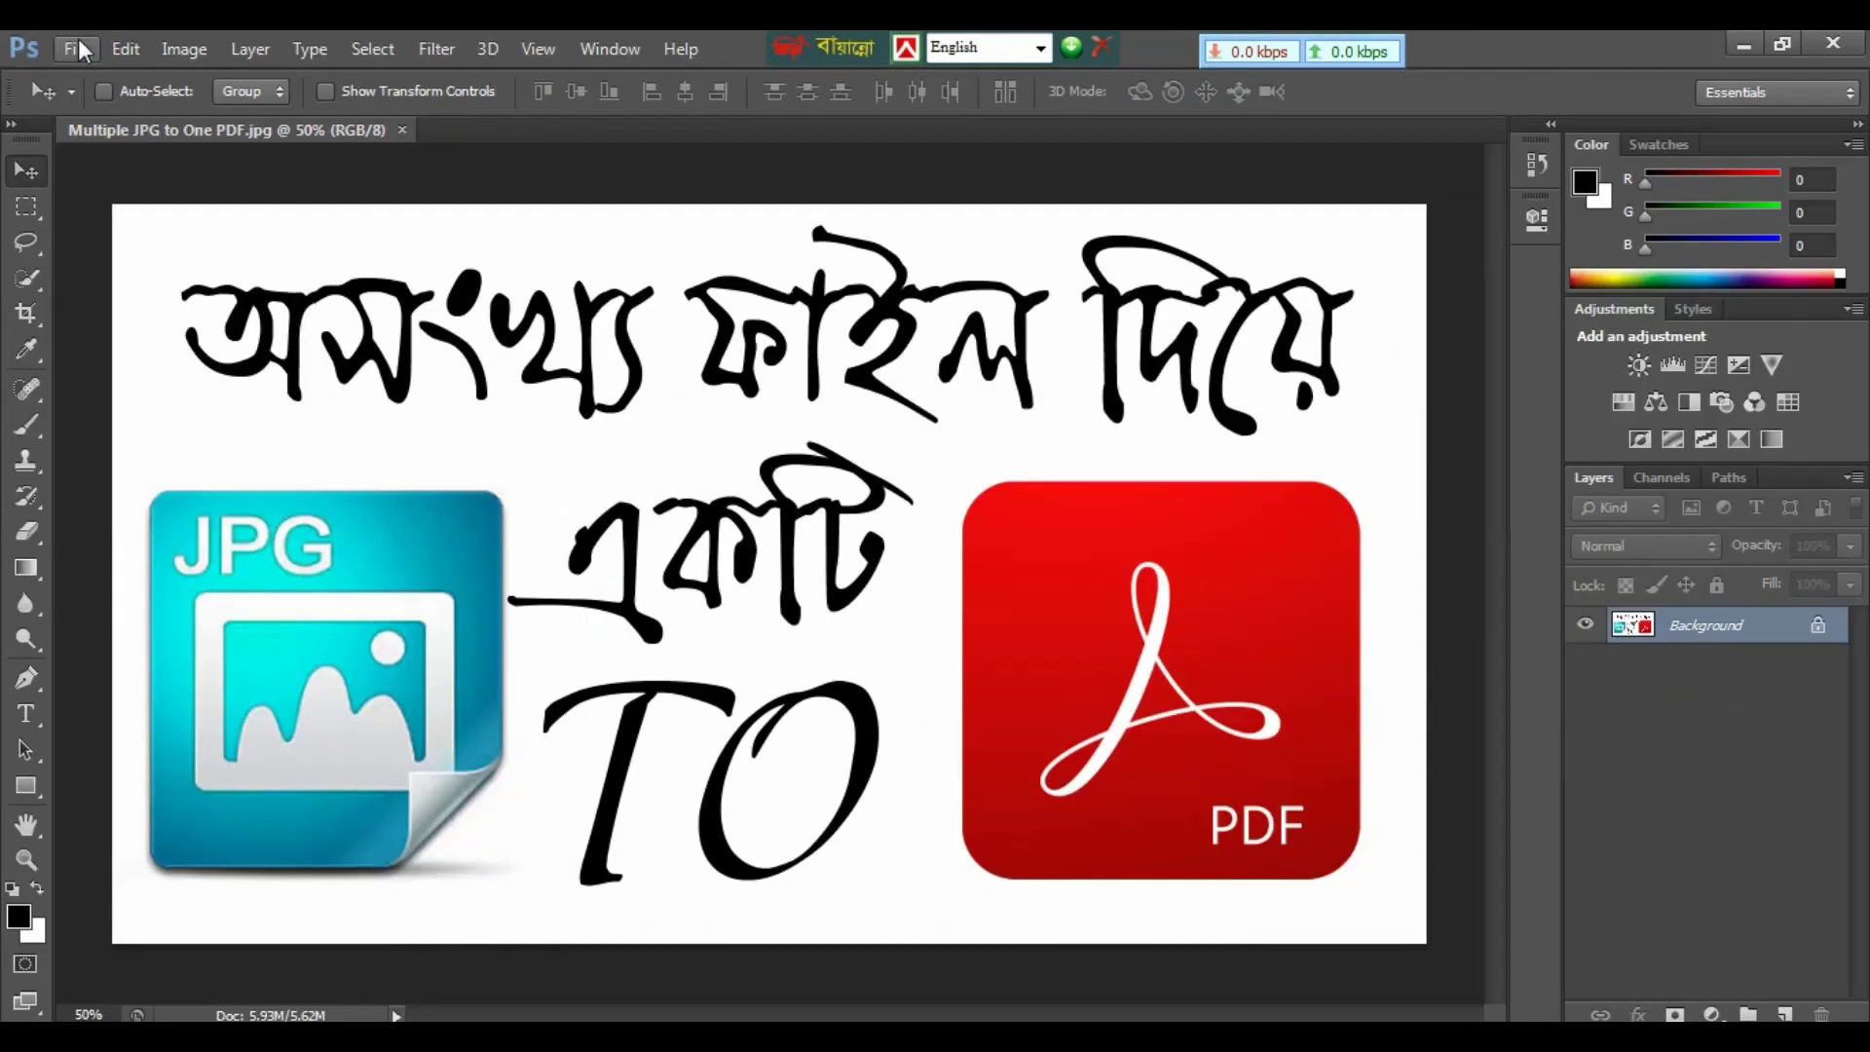
- Save the title image to the Desktop in Photoshop PDF (*.PDF;*.PDP) format via Save As
{"action": "left_click", "coordinate": [78, 47]}
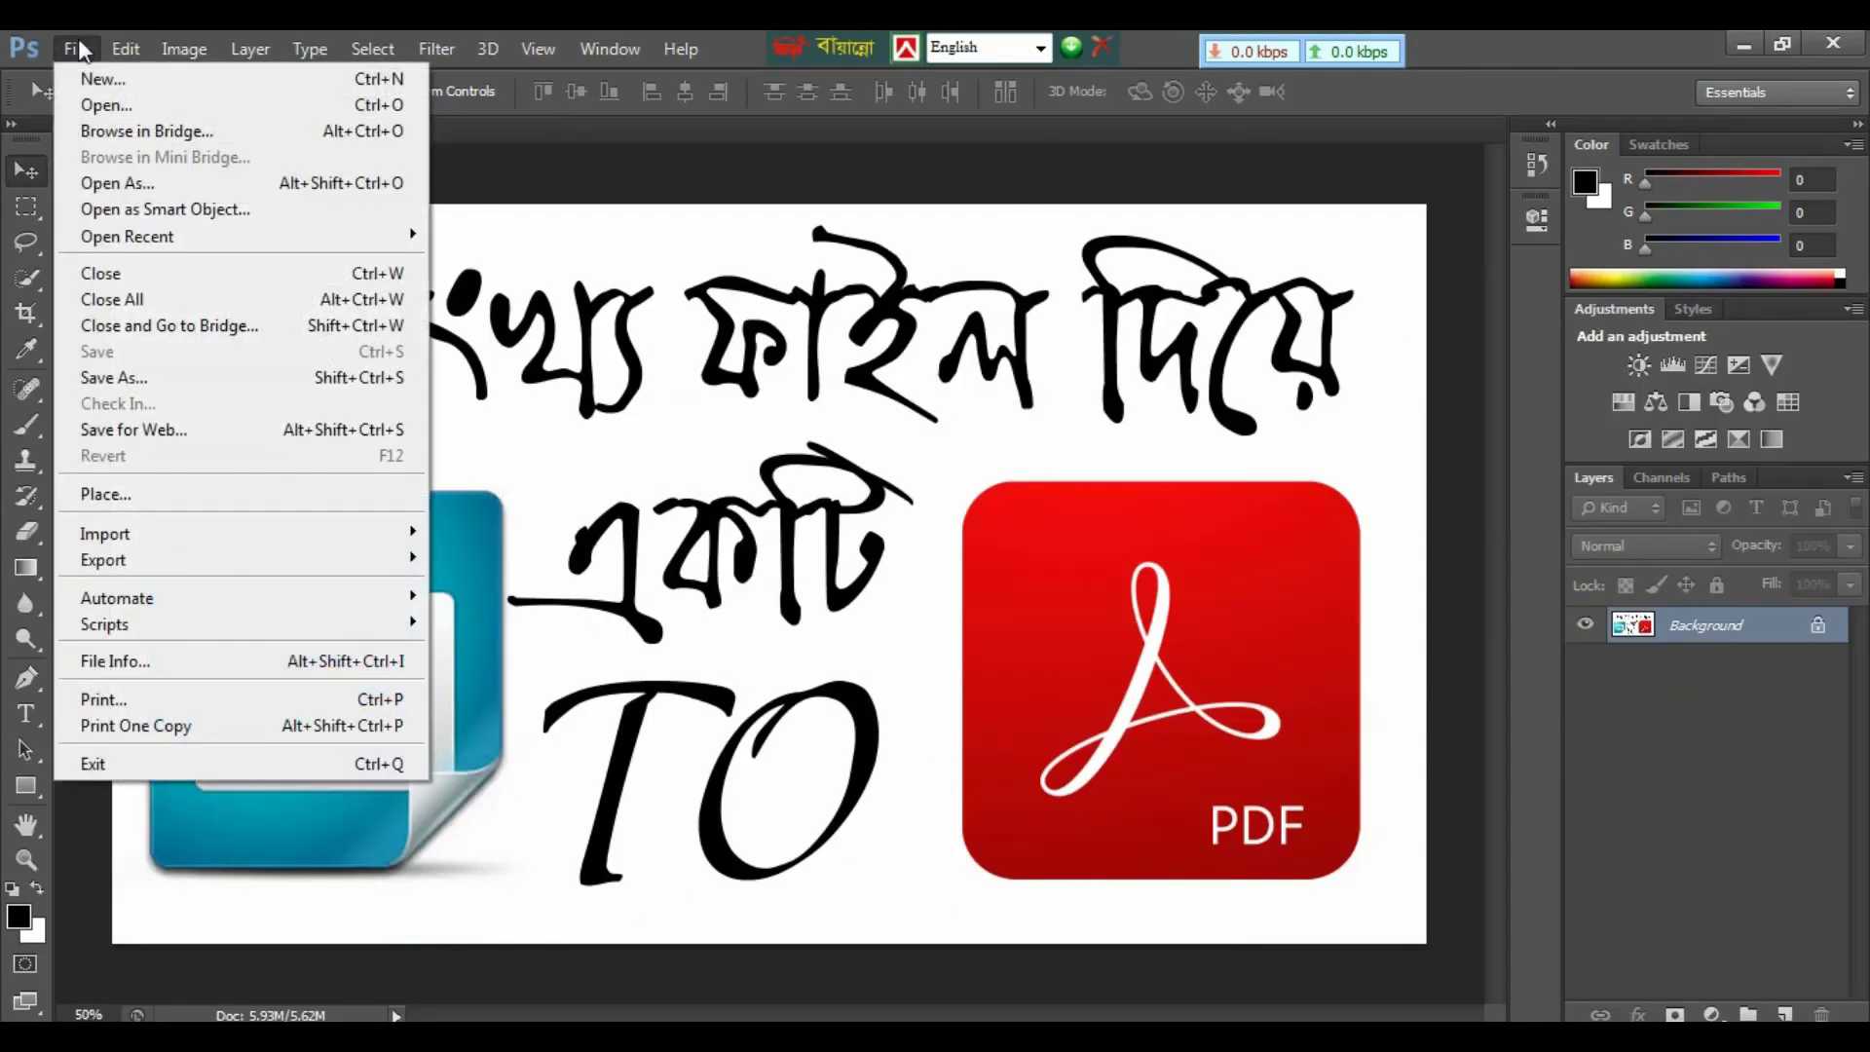
{"action": "left_click", "coordinate": [167, 383]}
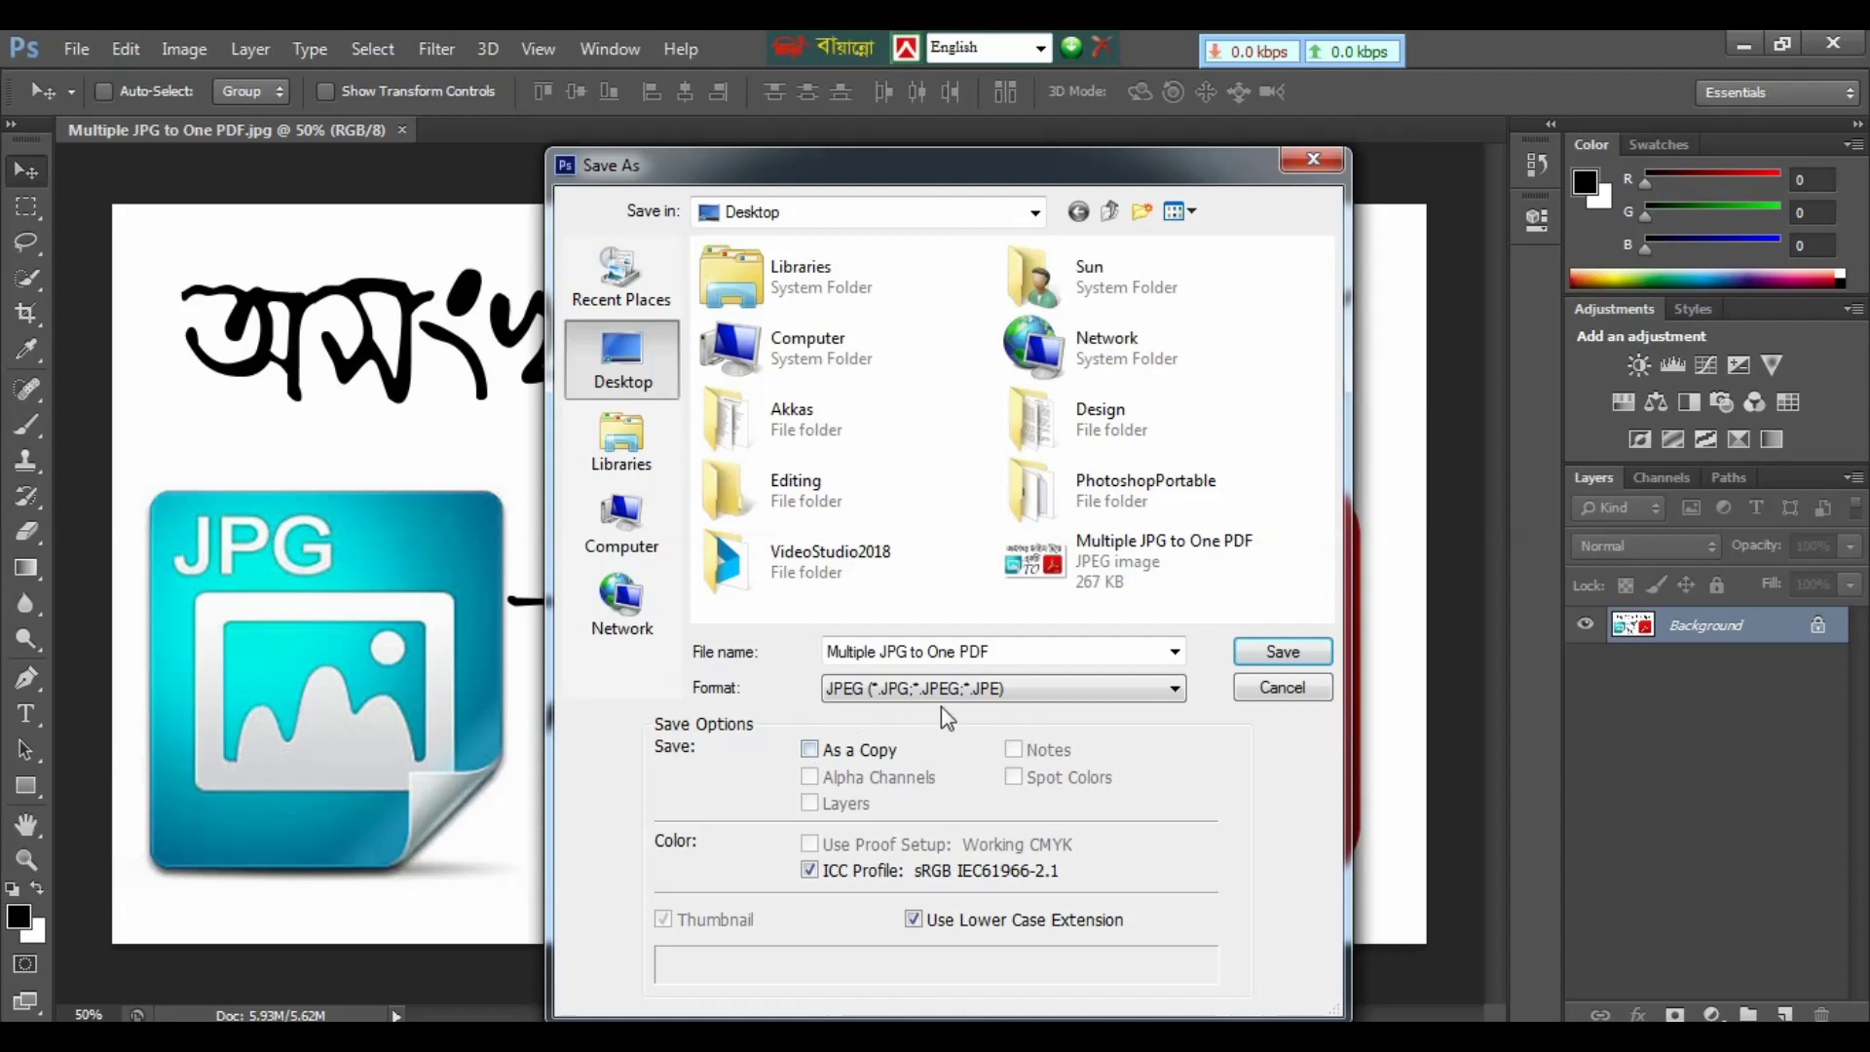
{"action": "left_click", "coordinate": [971, 694]}
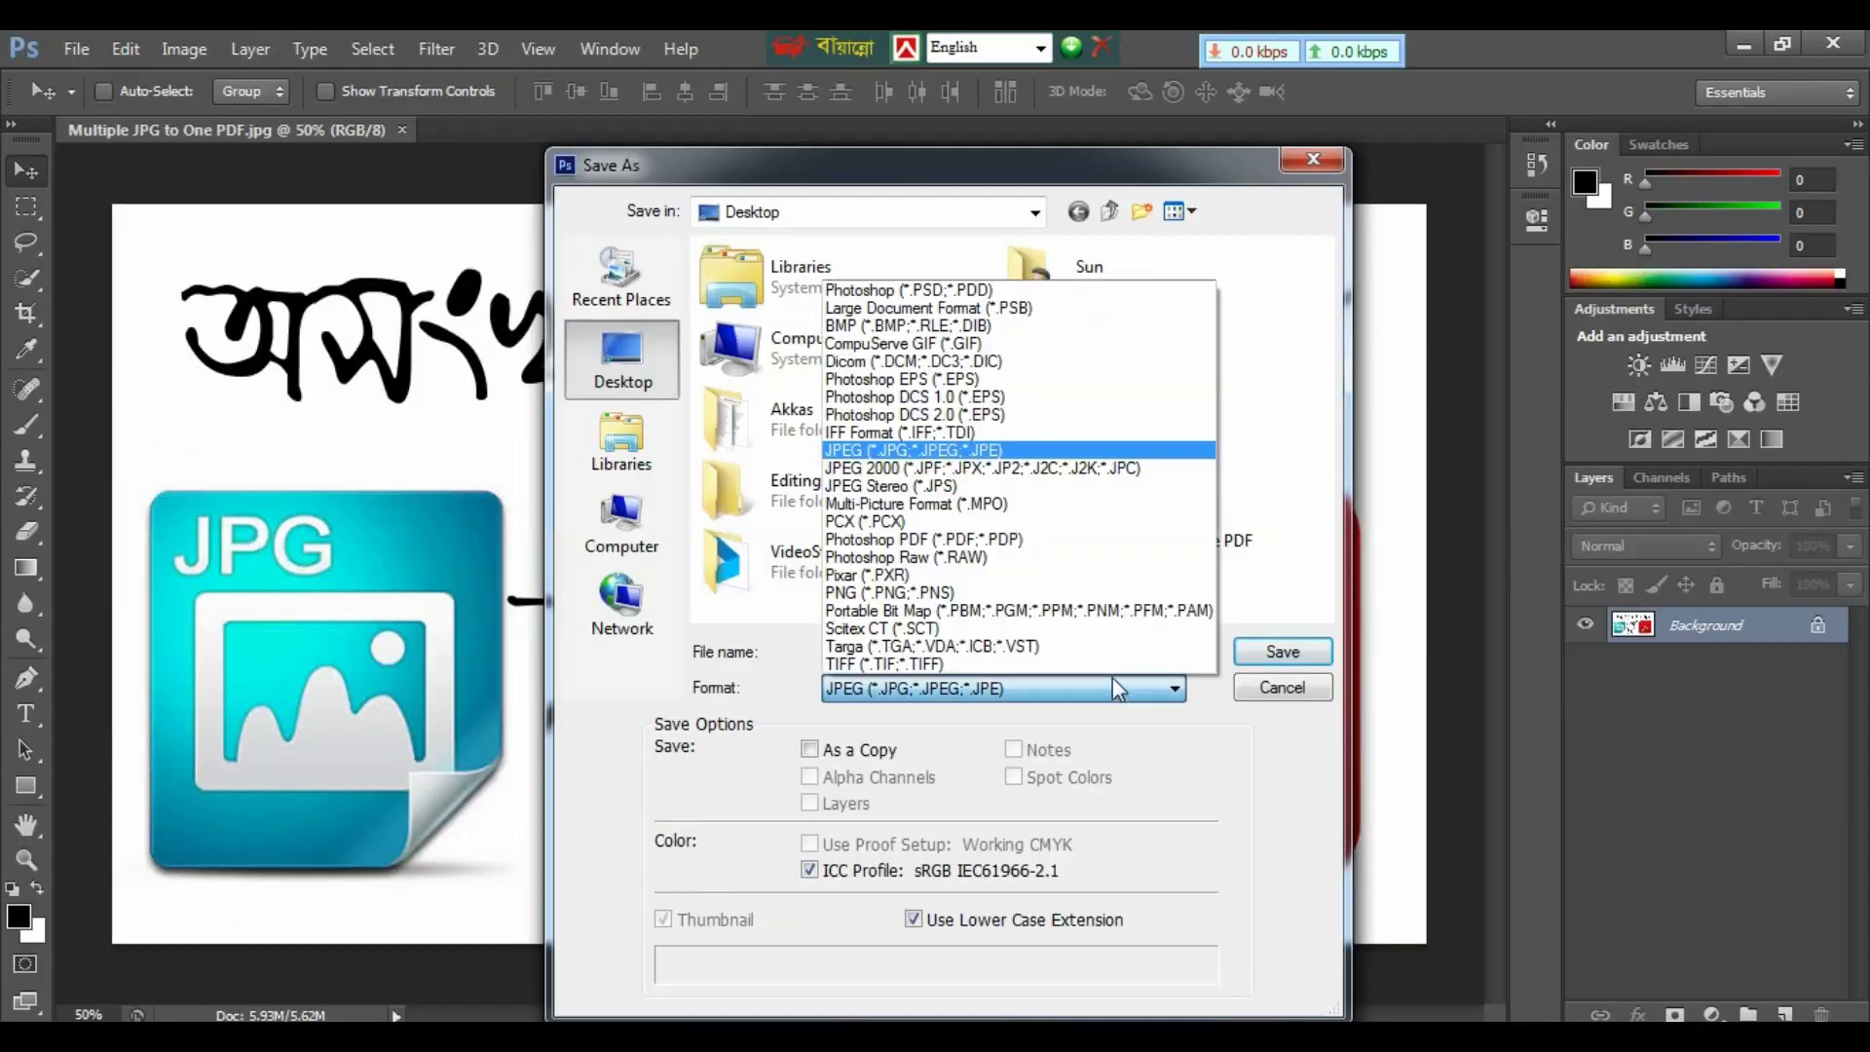
{"action": "left_click", "coordinate": [1008, 540]}
{"action": "left_click", "coordinate": [1268, 651]}
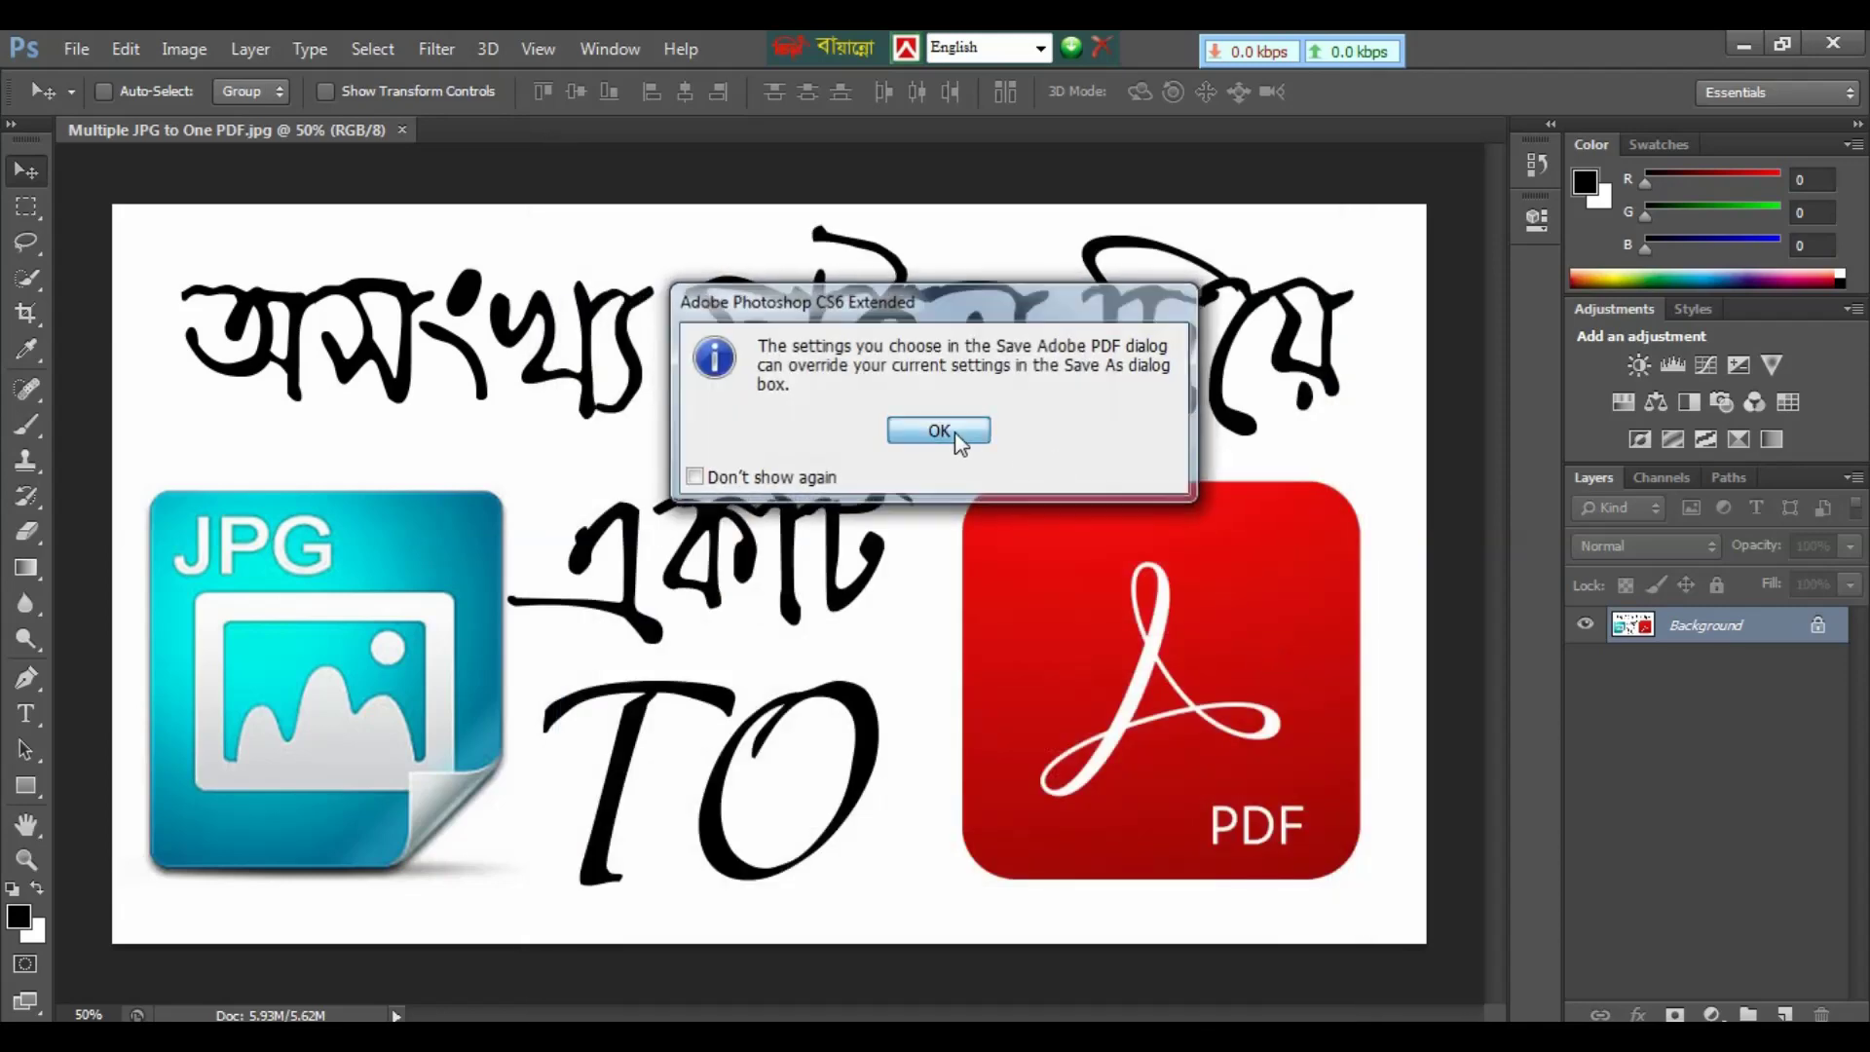
- Accept the settings notice, save with default PDF settings, and confirm the compatibility warning
{"action": "left_click", "coordinate": [974, 439]}
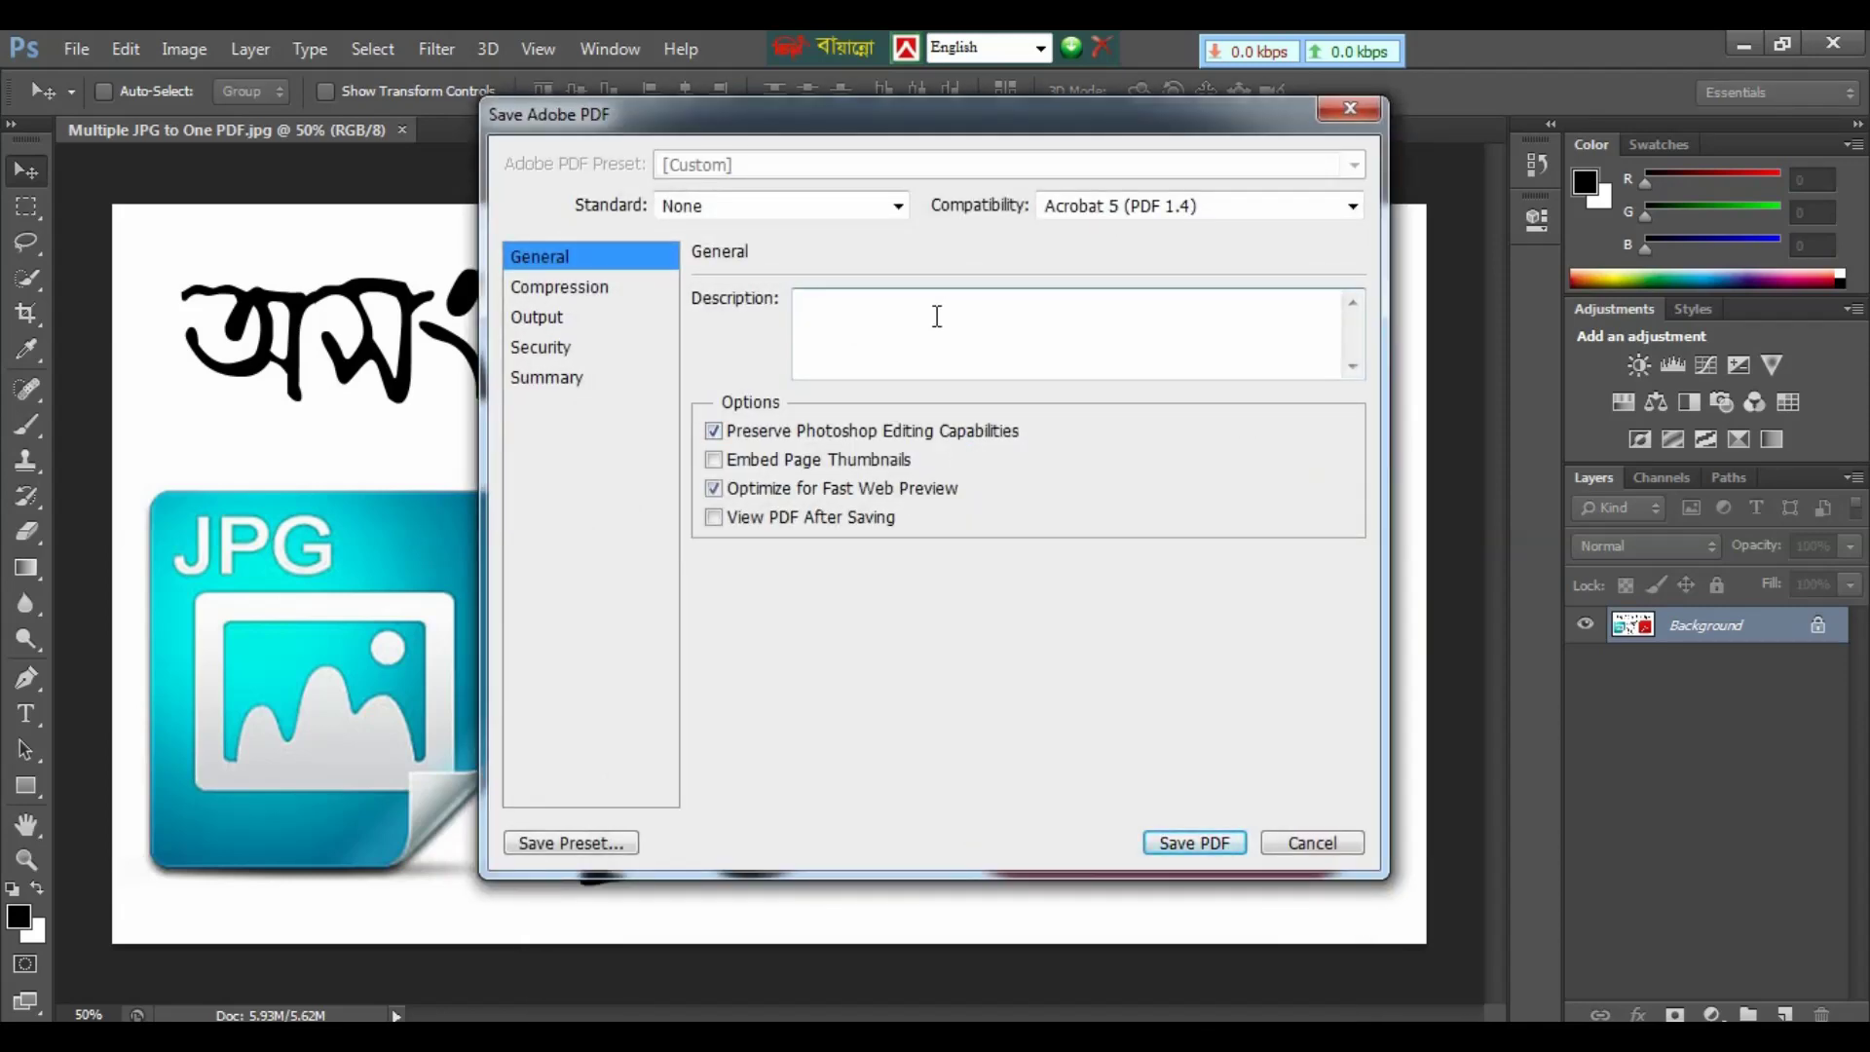
{"action": "mouse_move", "coordinate": [936, 318]}
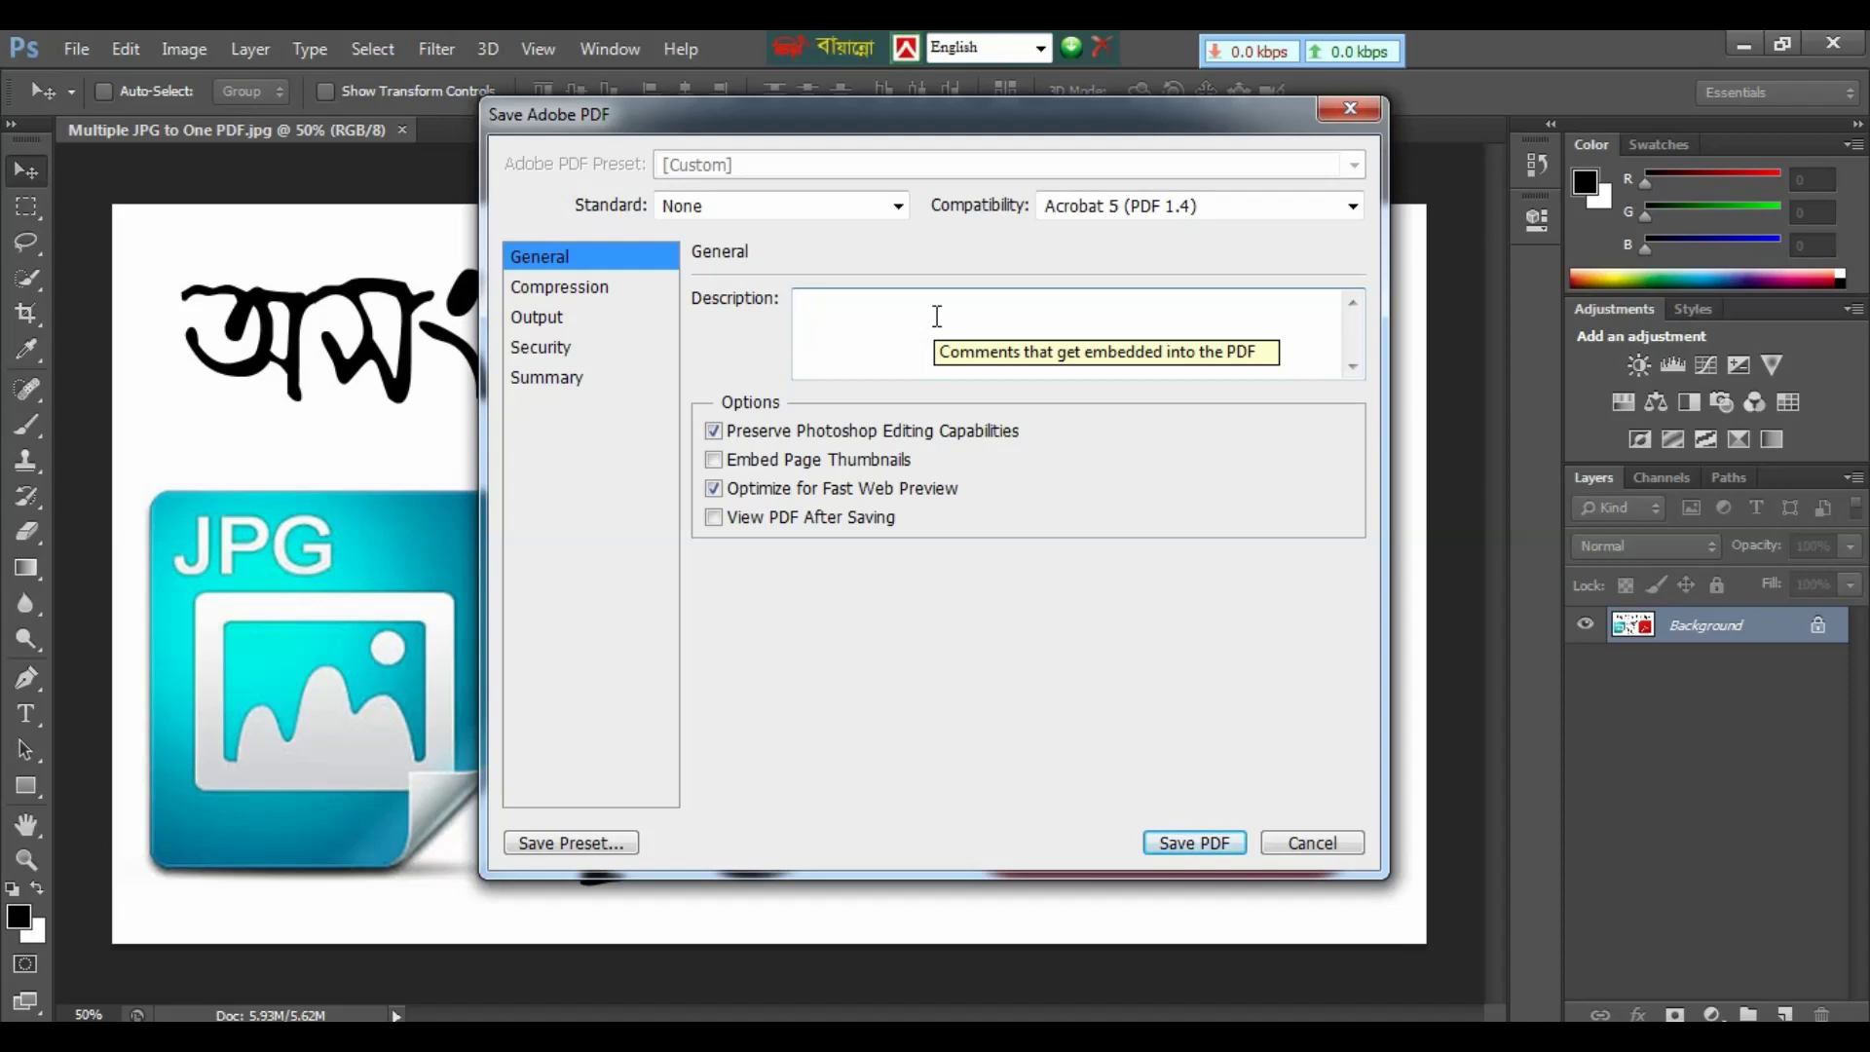
{"action": "type", "text": "Ascv"}
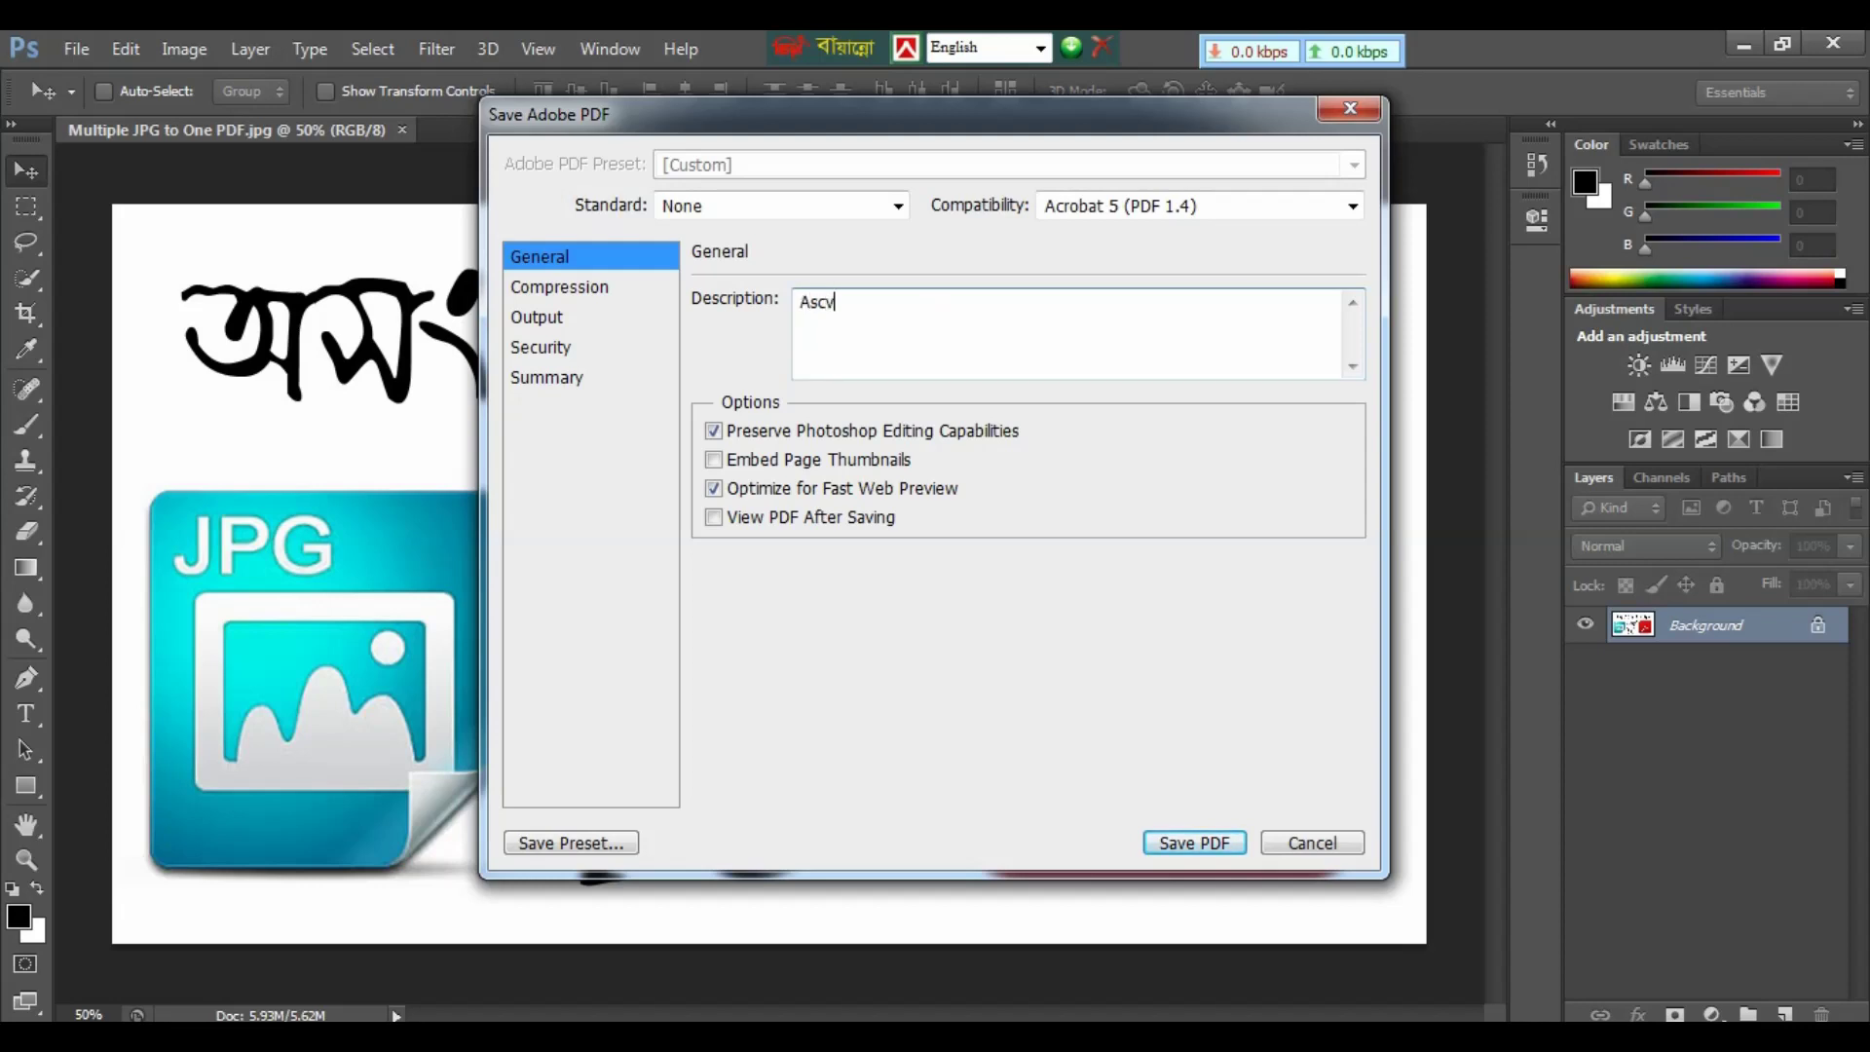
{"action": "left_click", "coordinate": [1196, 843]}
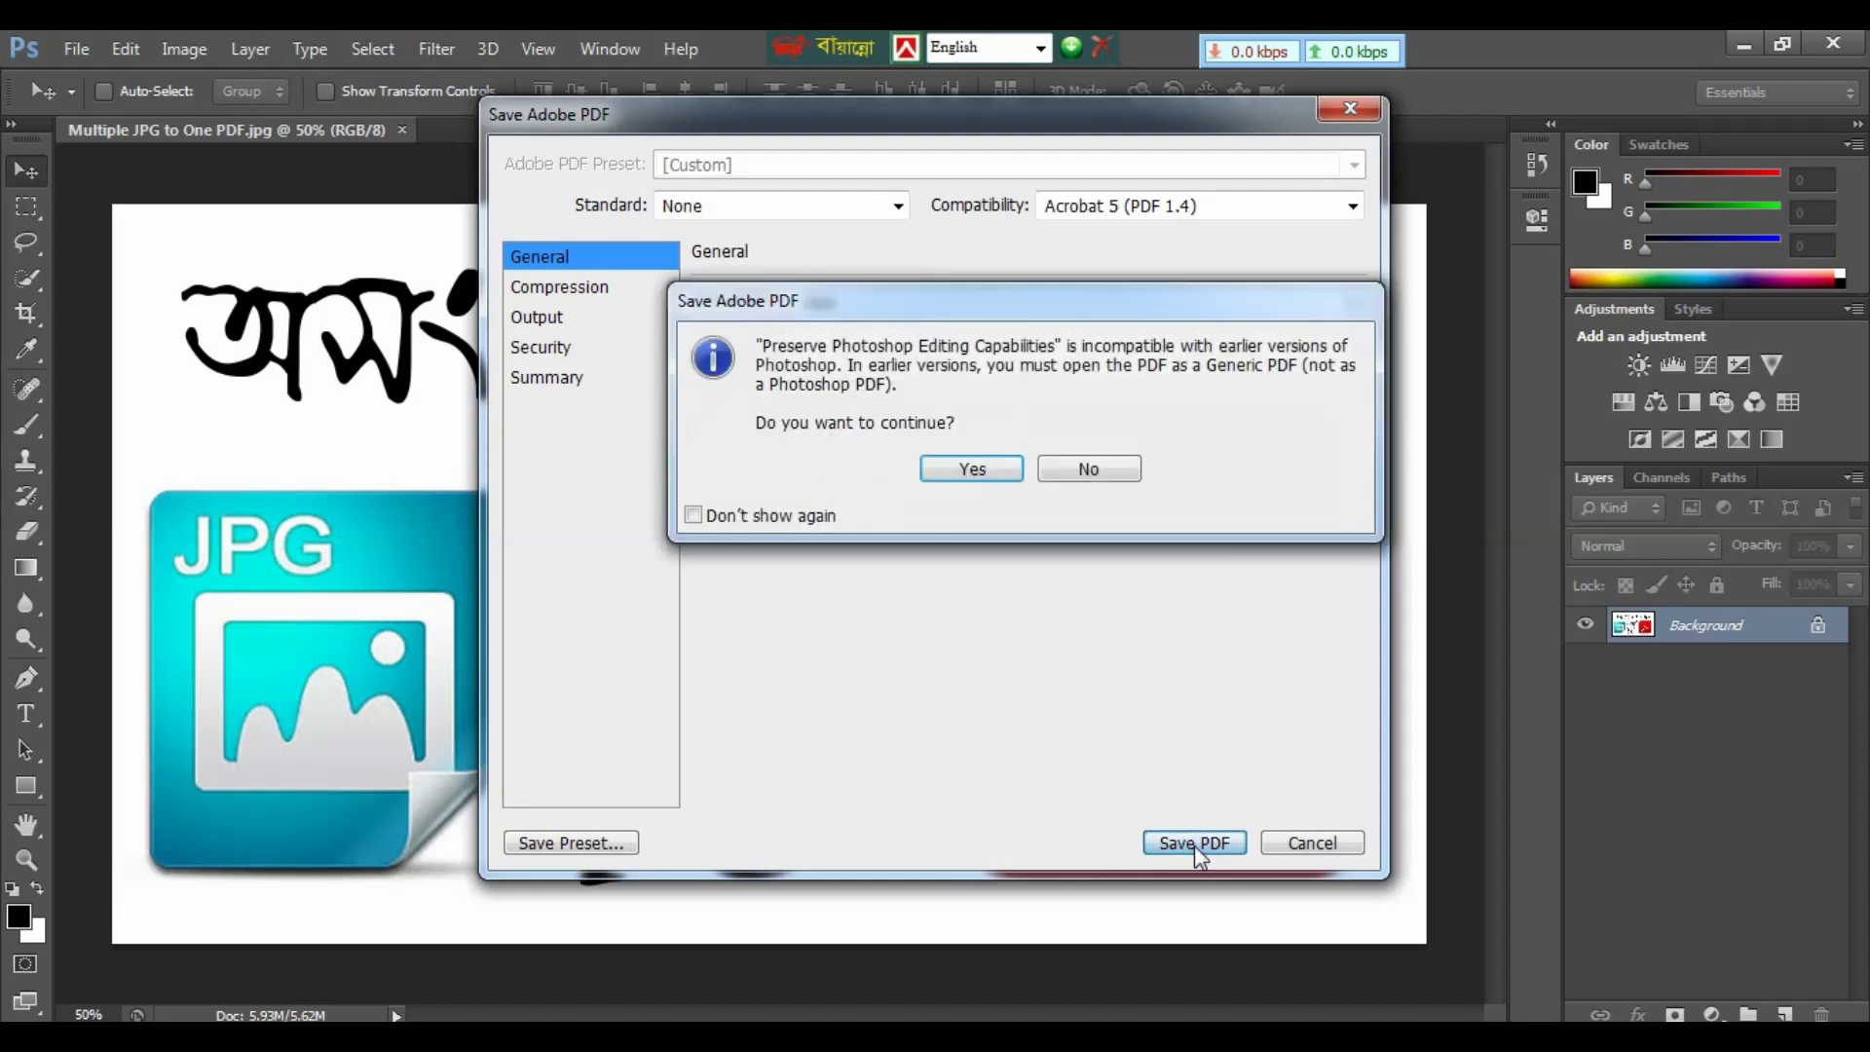
{"action": "left_click", "coordinate": [993, 473]}
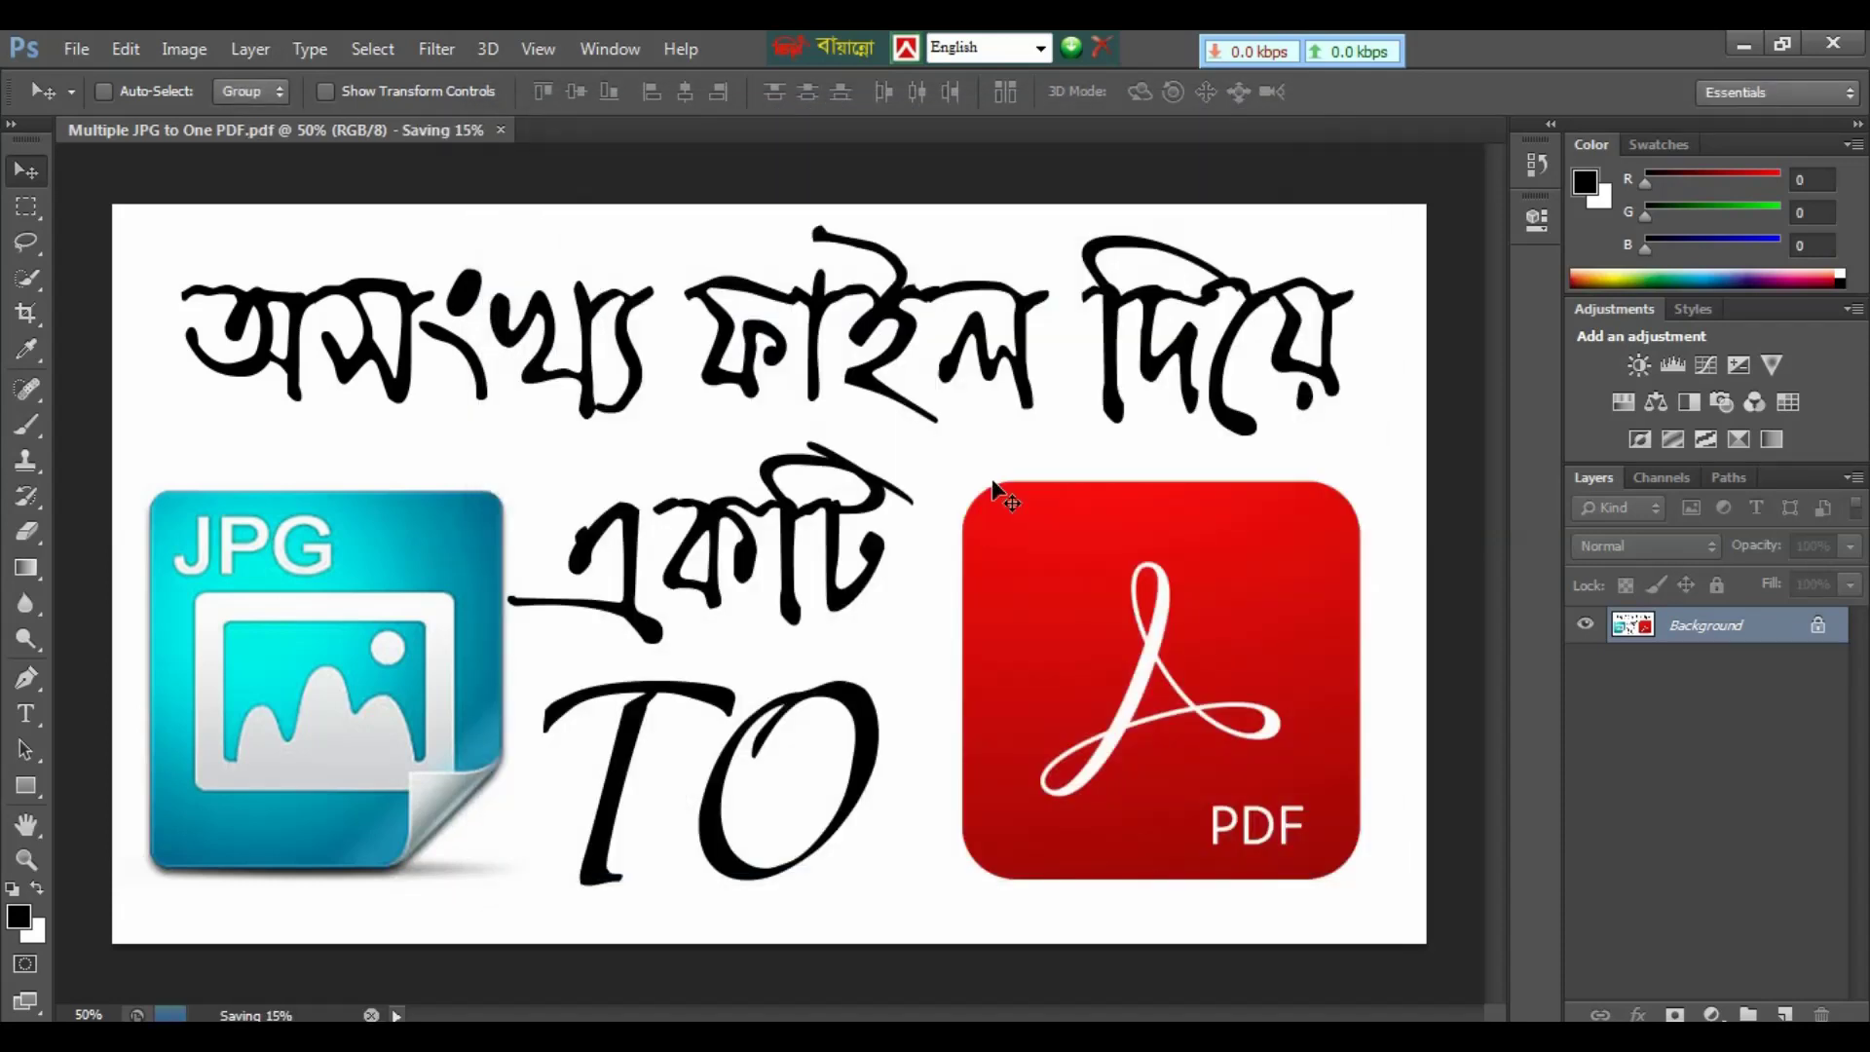
{"action": "left_click", "coordinate": [1734, 49]}
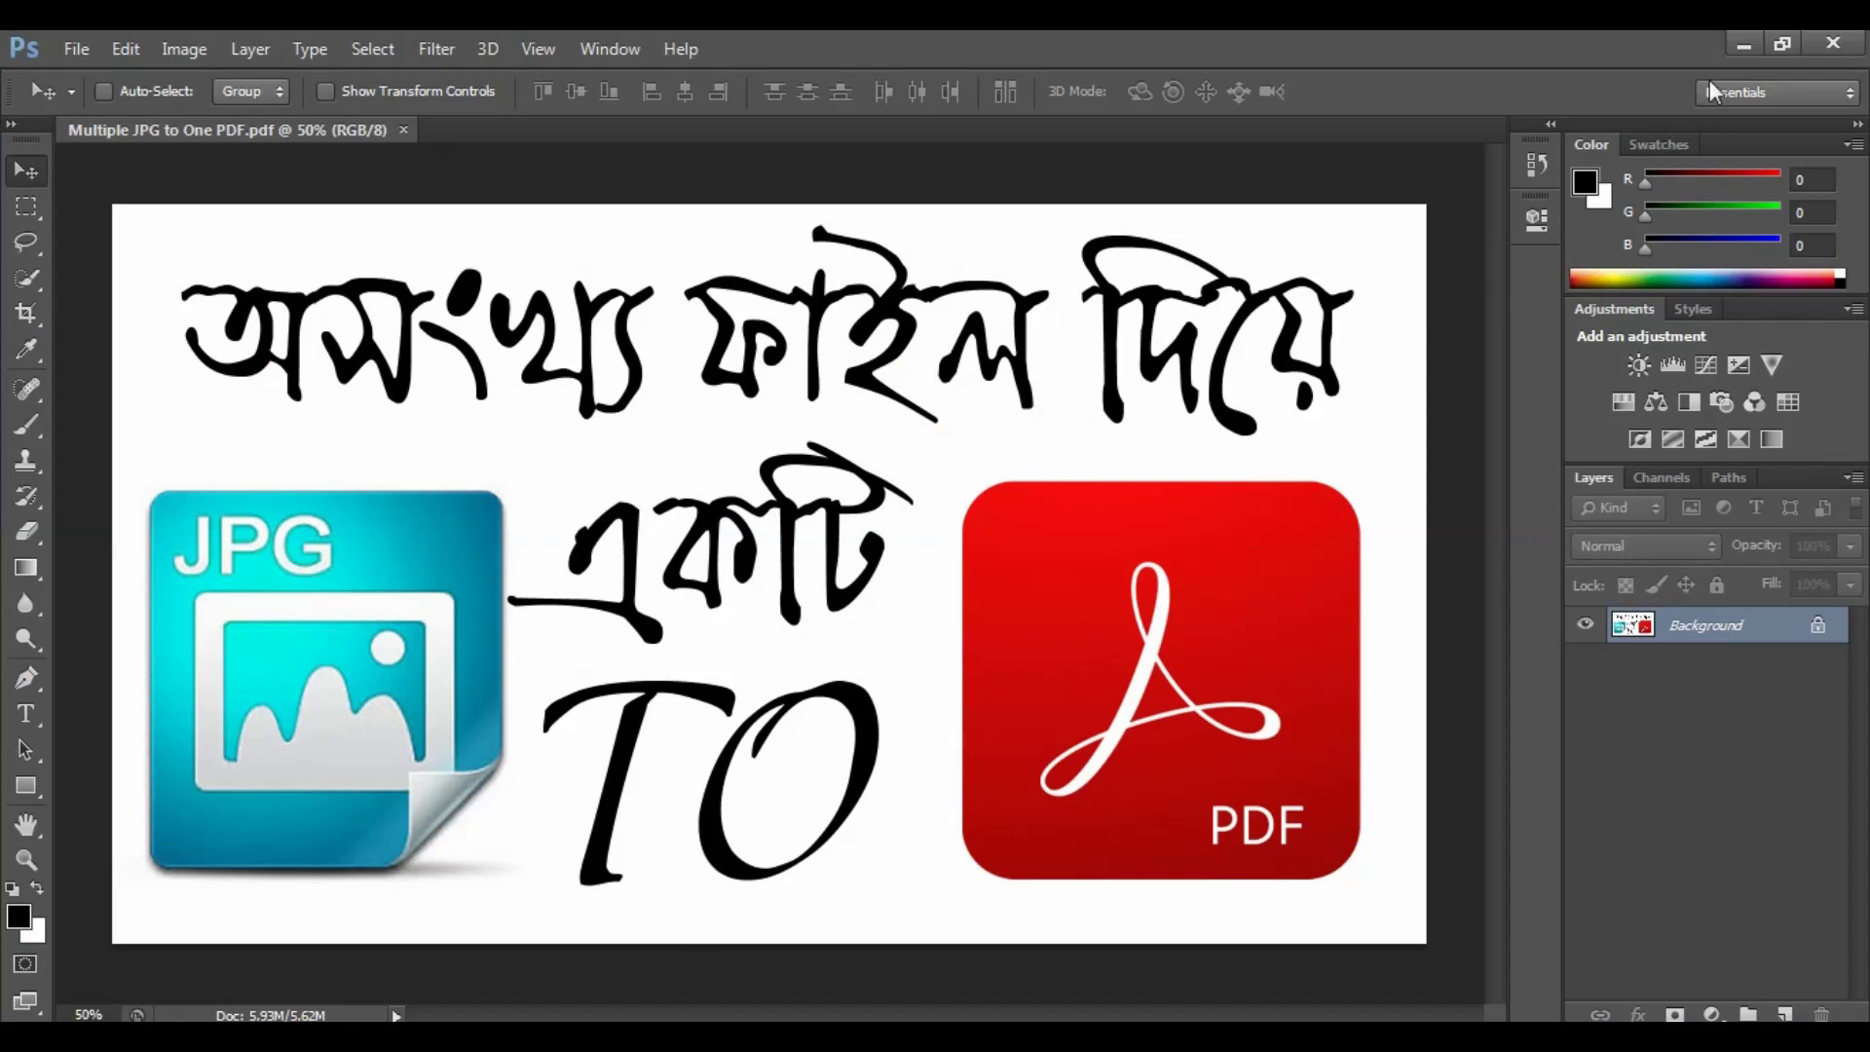
- Minimize Photoshop and open the Akkas - 2 image from the desktop's Akkas folder
{"action": "left_click", "coordinate": [1742, 44]}
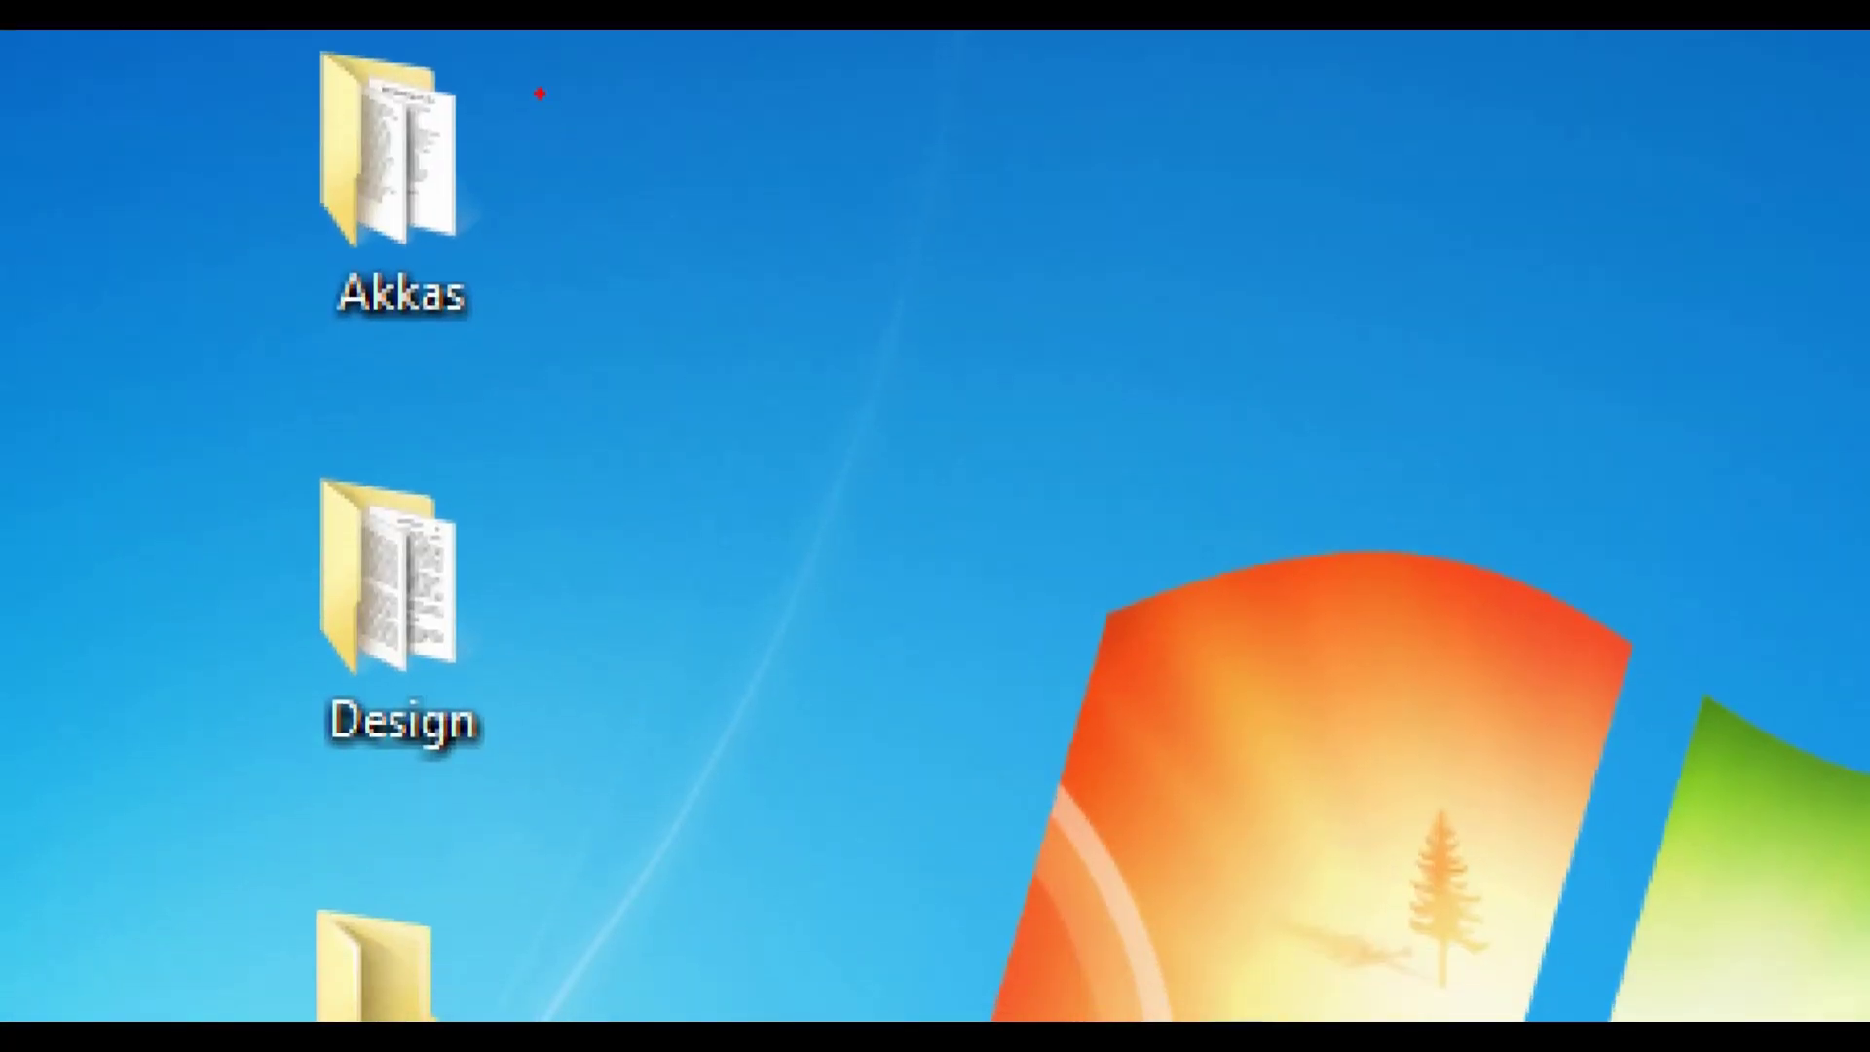
{"action": "left_click_drag", "start_coordinate": [541, 90], "coordinate": [277, 439]}
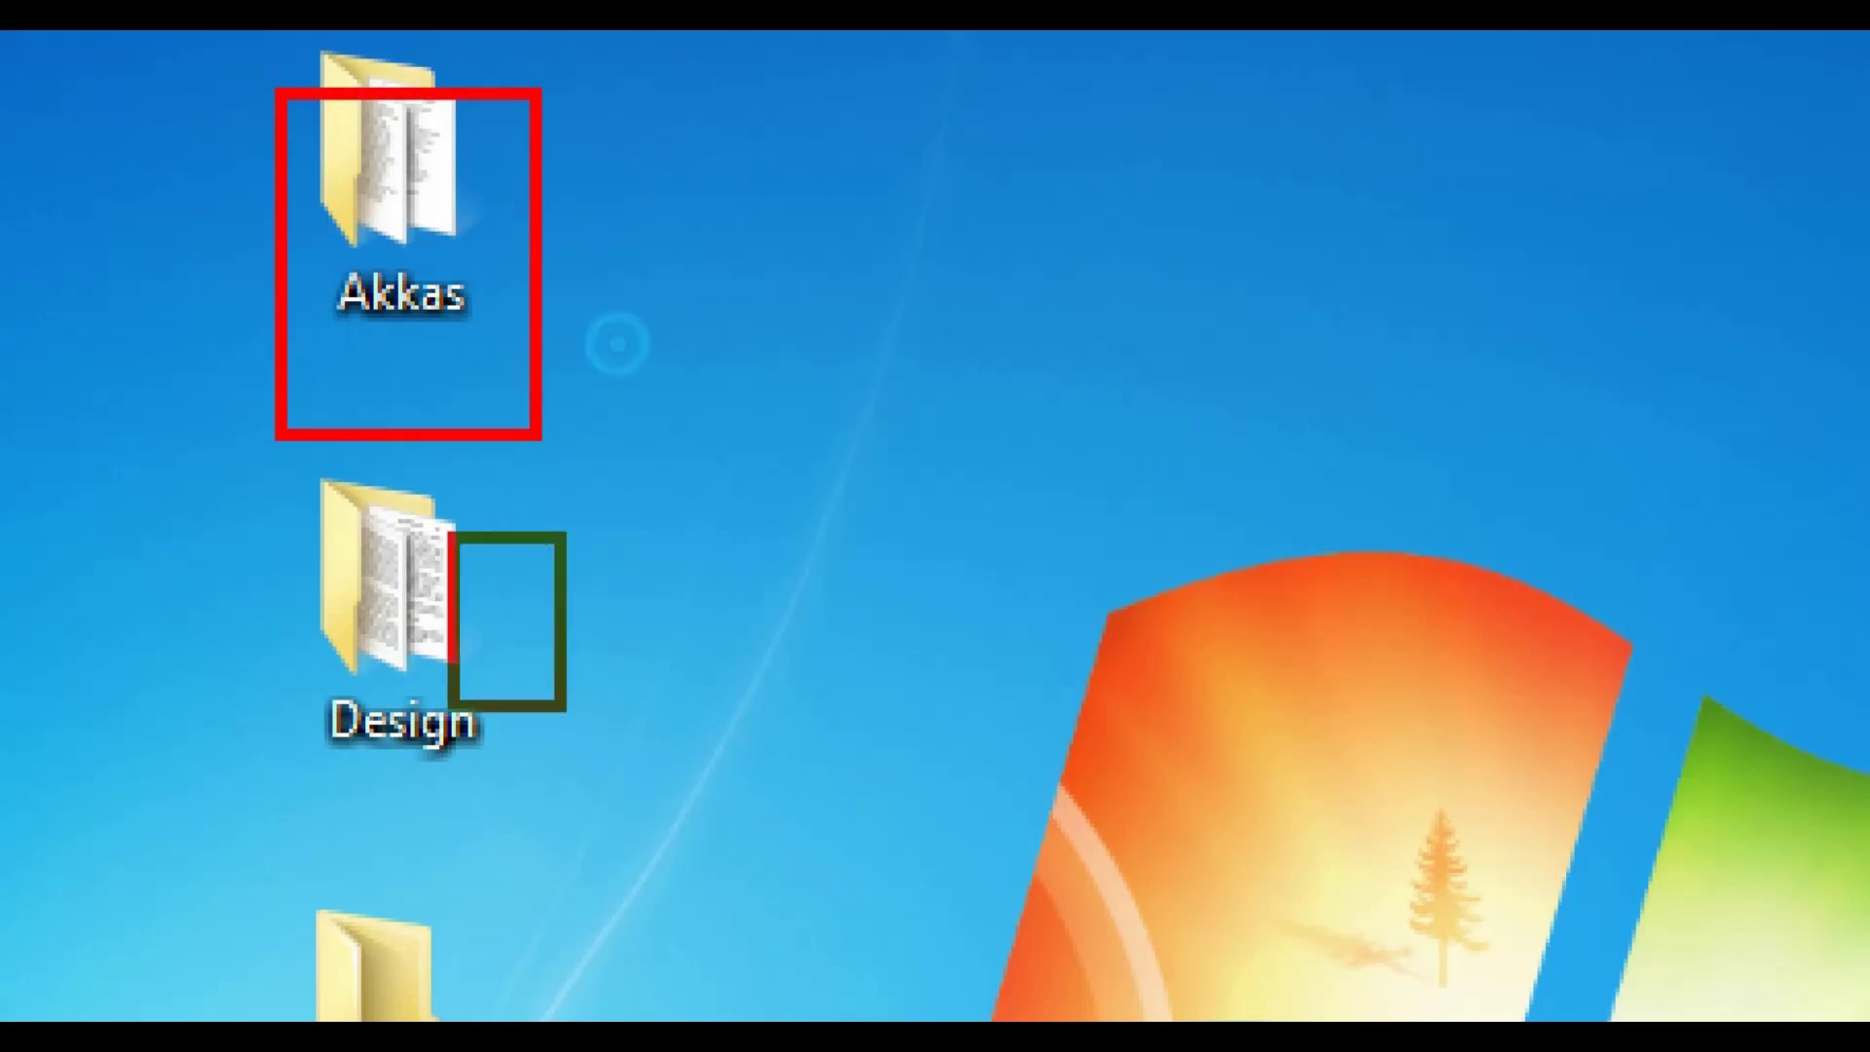
{"action": "left_click_drag", "start_coordinate": [565, 533], "coordinate": [324, 951]}
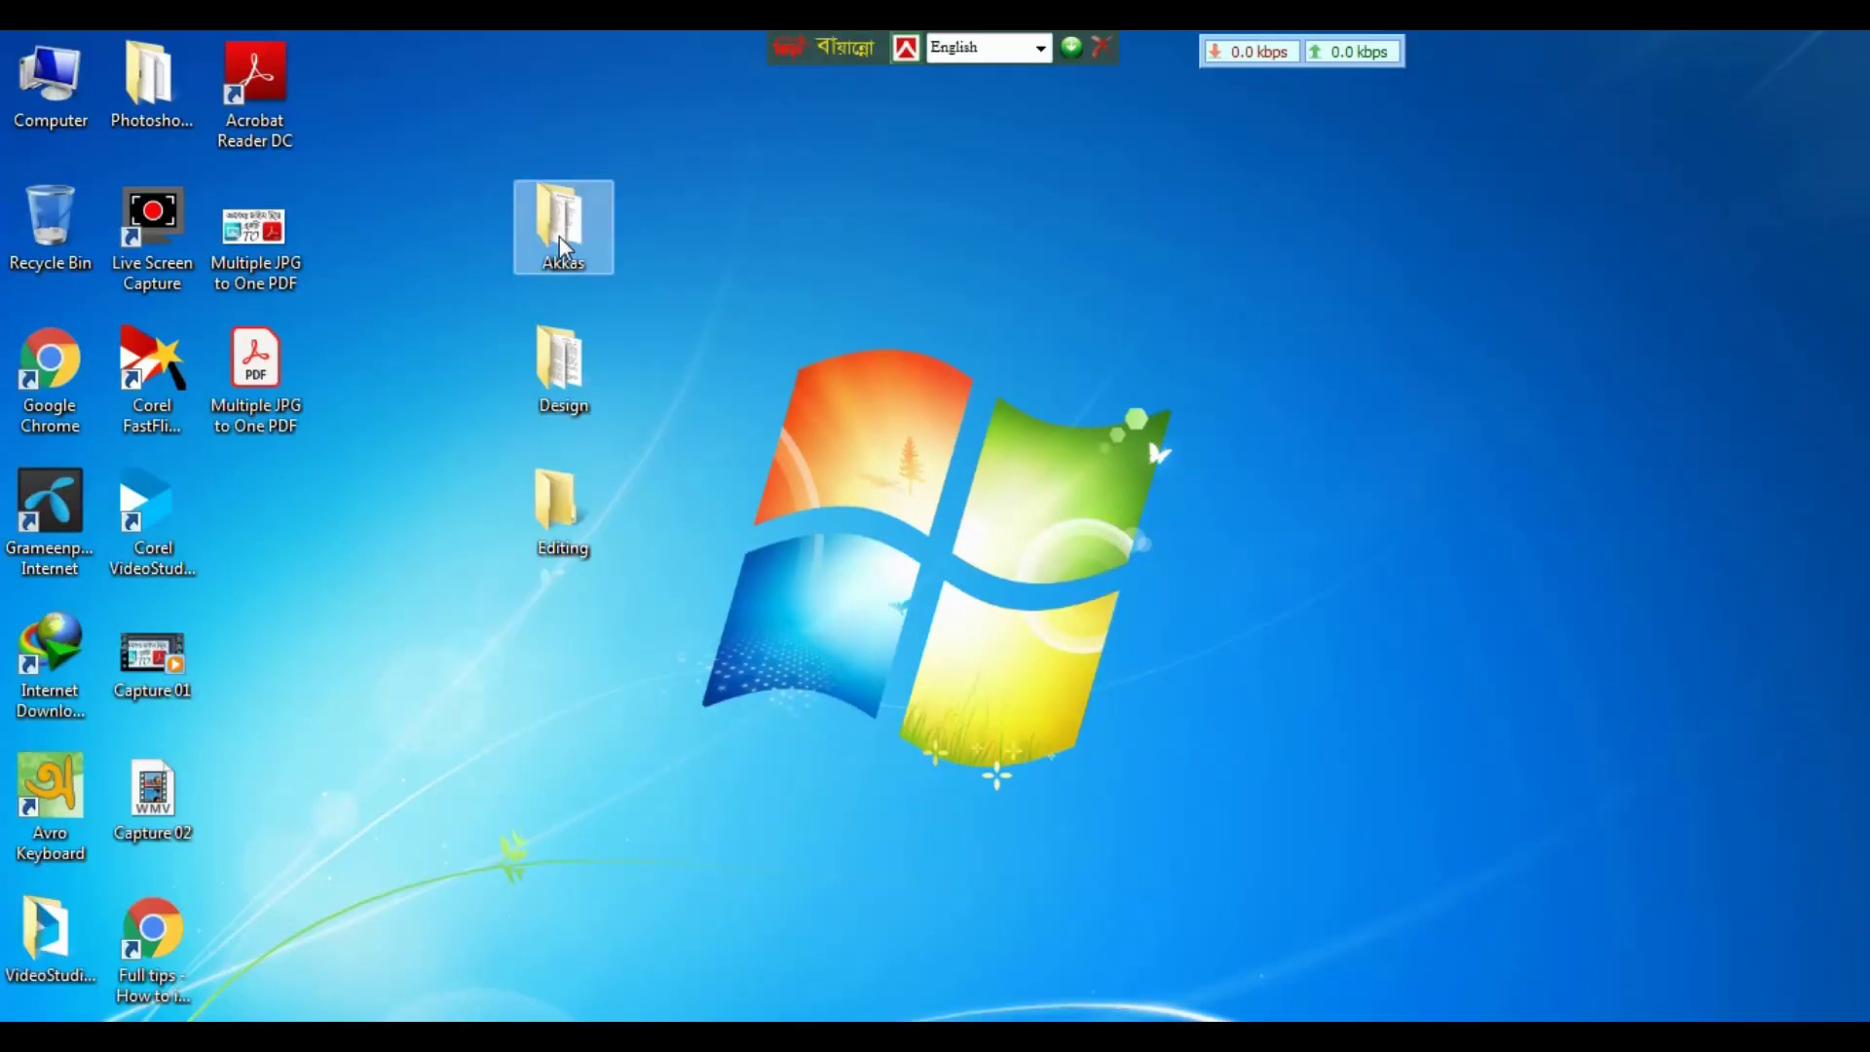
{"action": "double_click", "coordinate": [560, 241]}
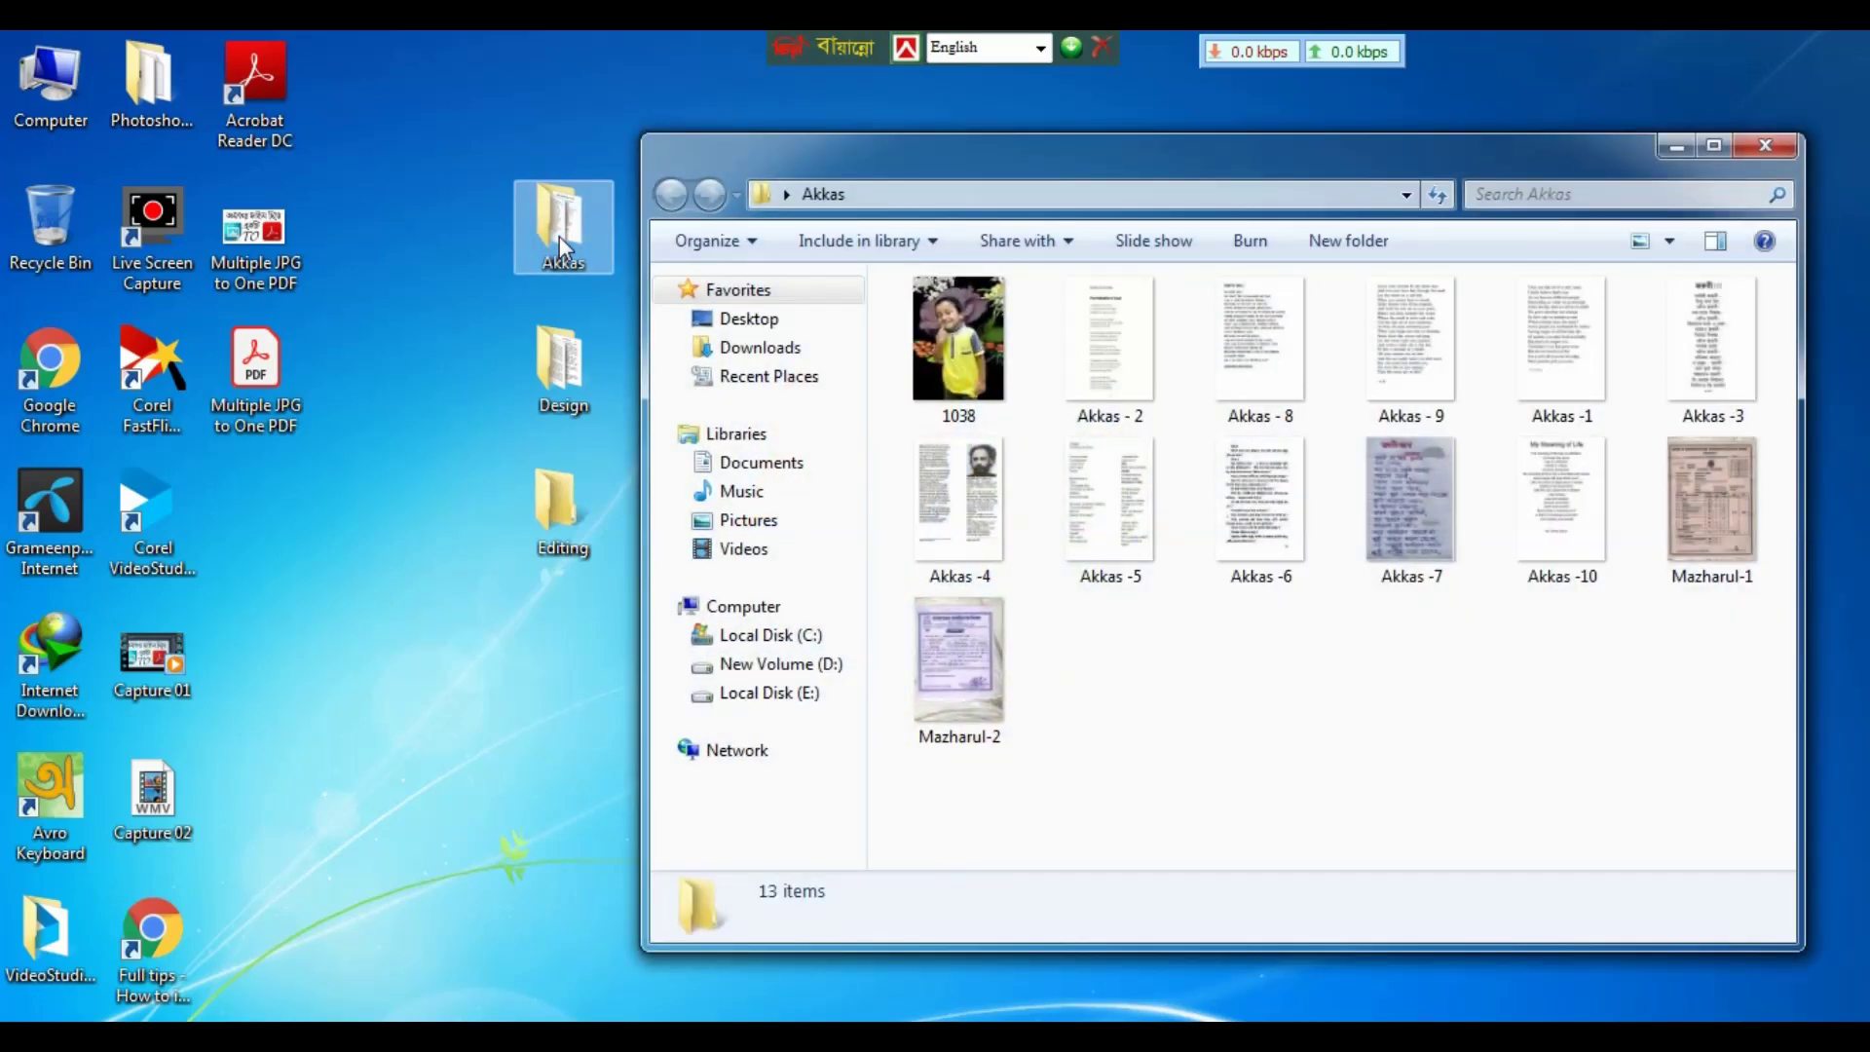
{"action": "double_click", "coordinate": [1099, 357]}
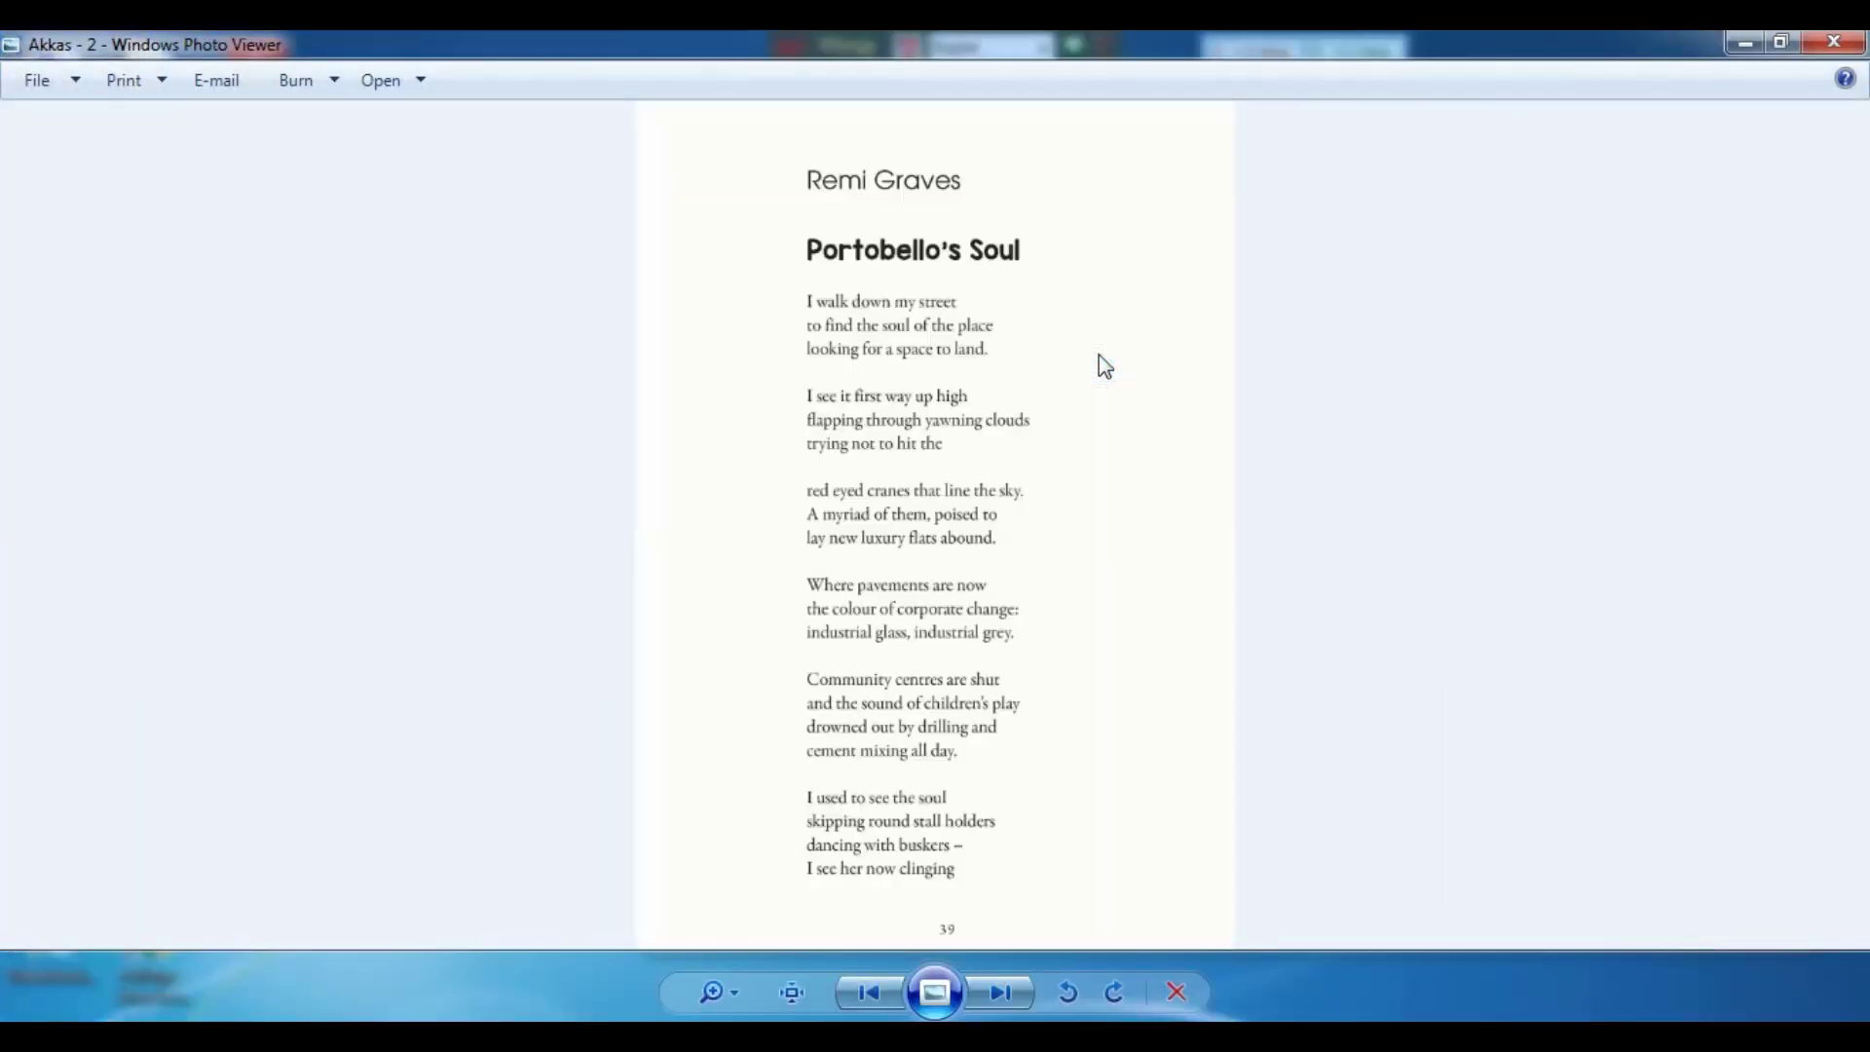
- Page forward through two more Akkas images, then close Windows Photo Viewer
{"action": "key", "text": "Right"}
{"action": "key", "text": "Right"}
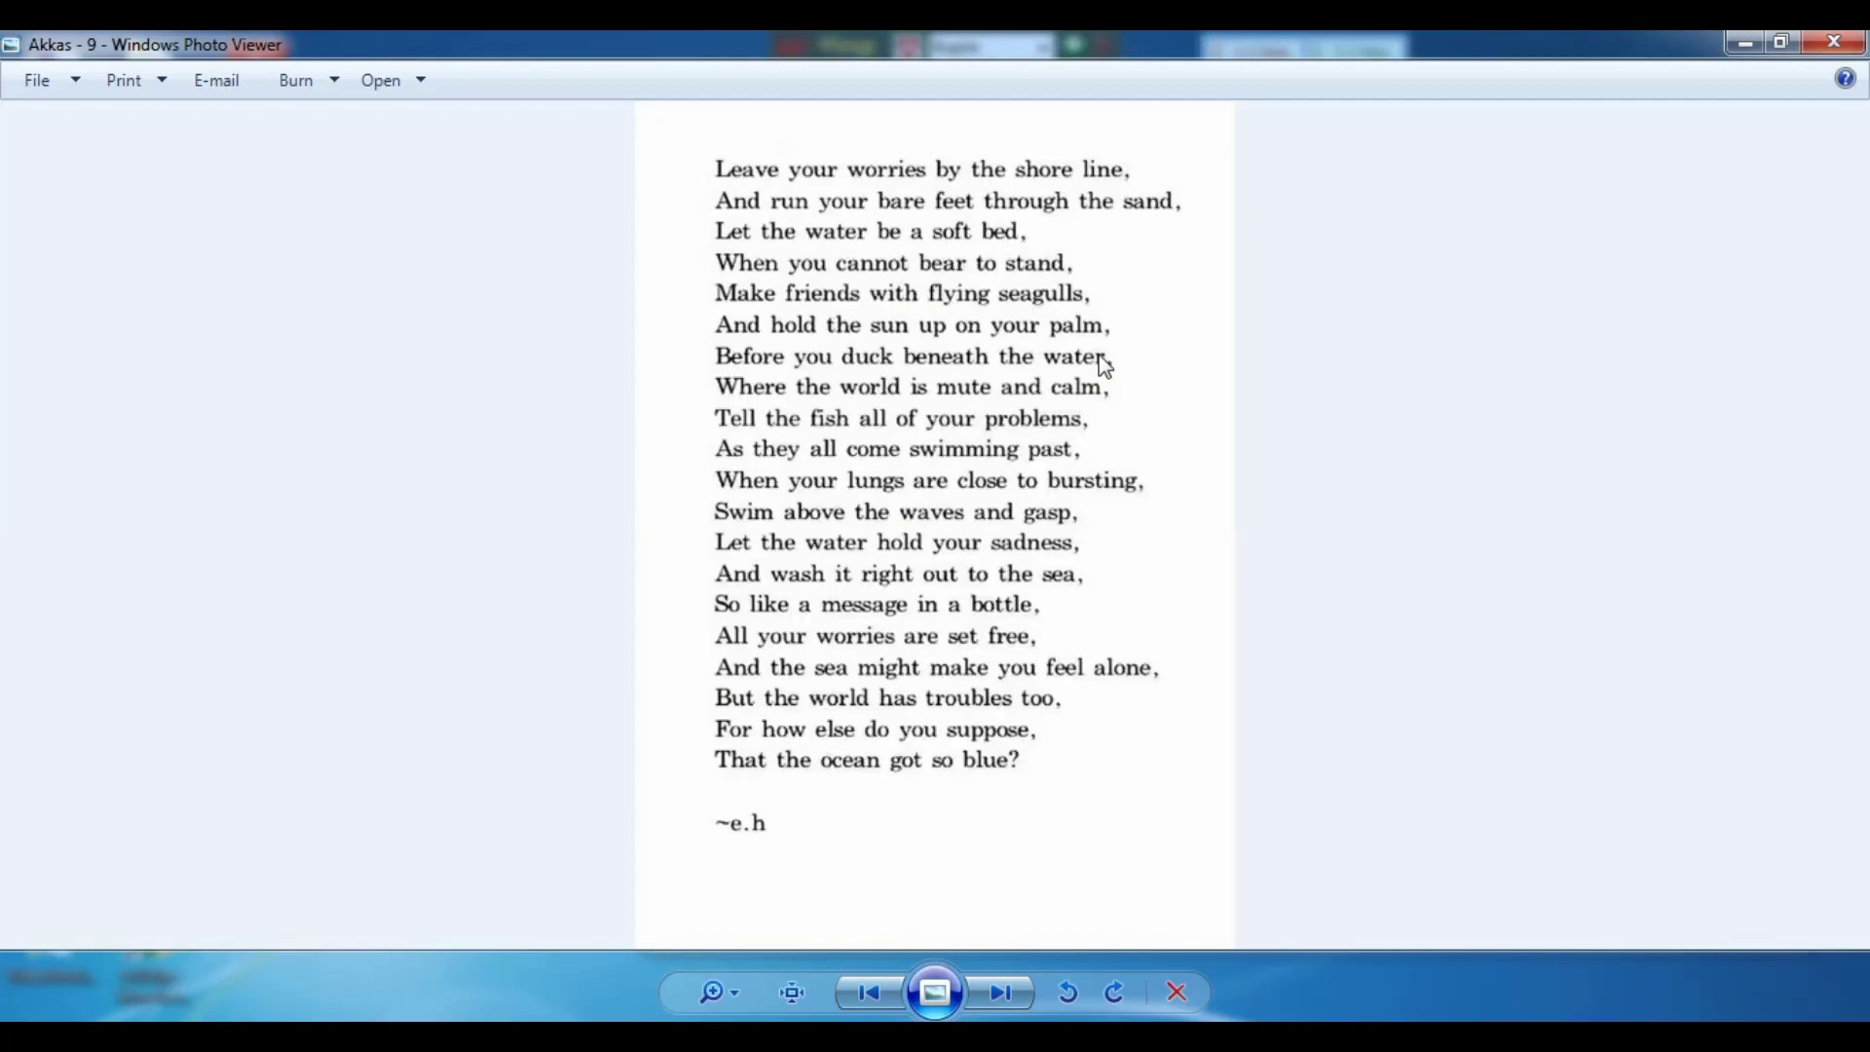
{"action": "key", "text": "Right"}
{"action": "key", "text": "Right"}
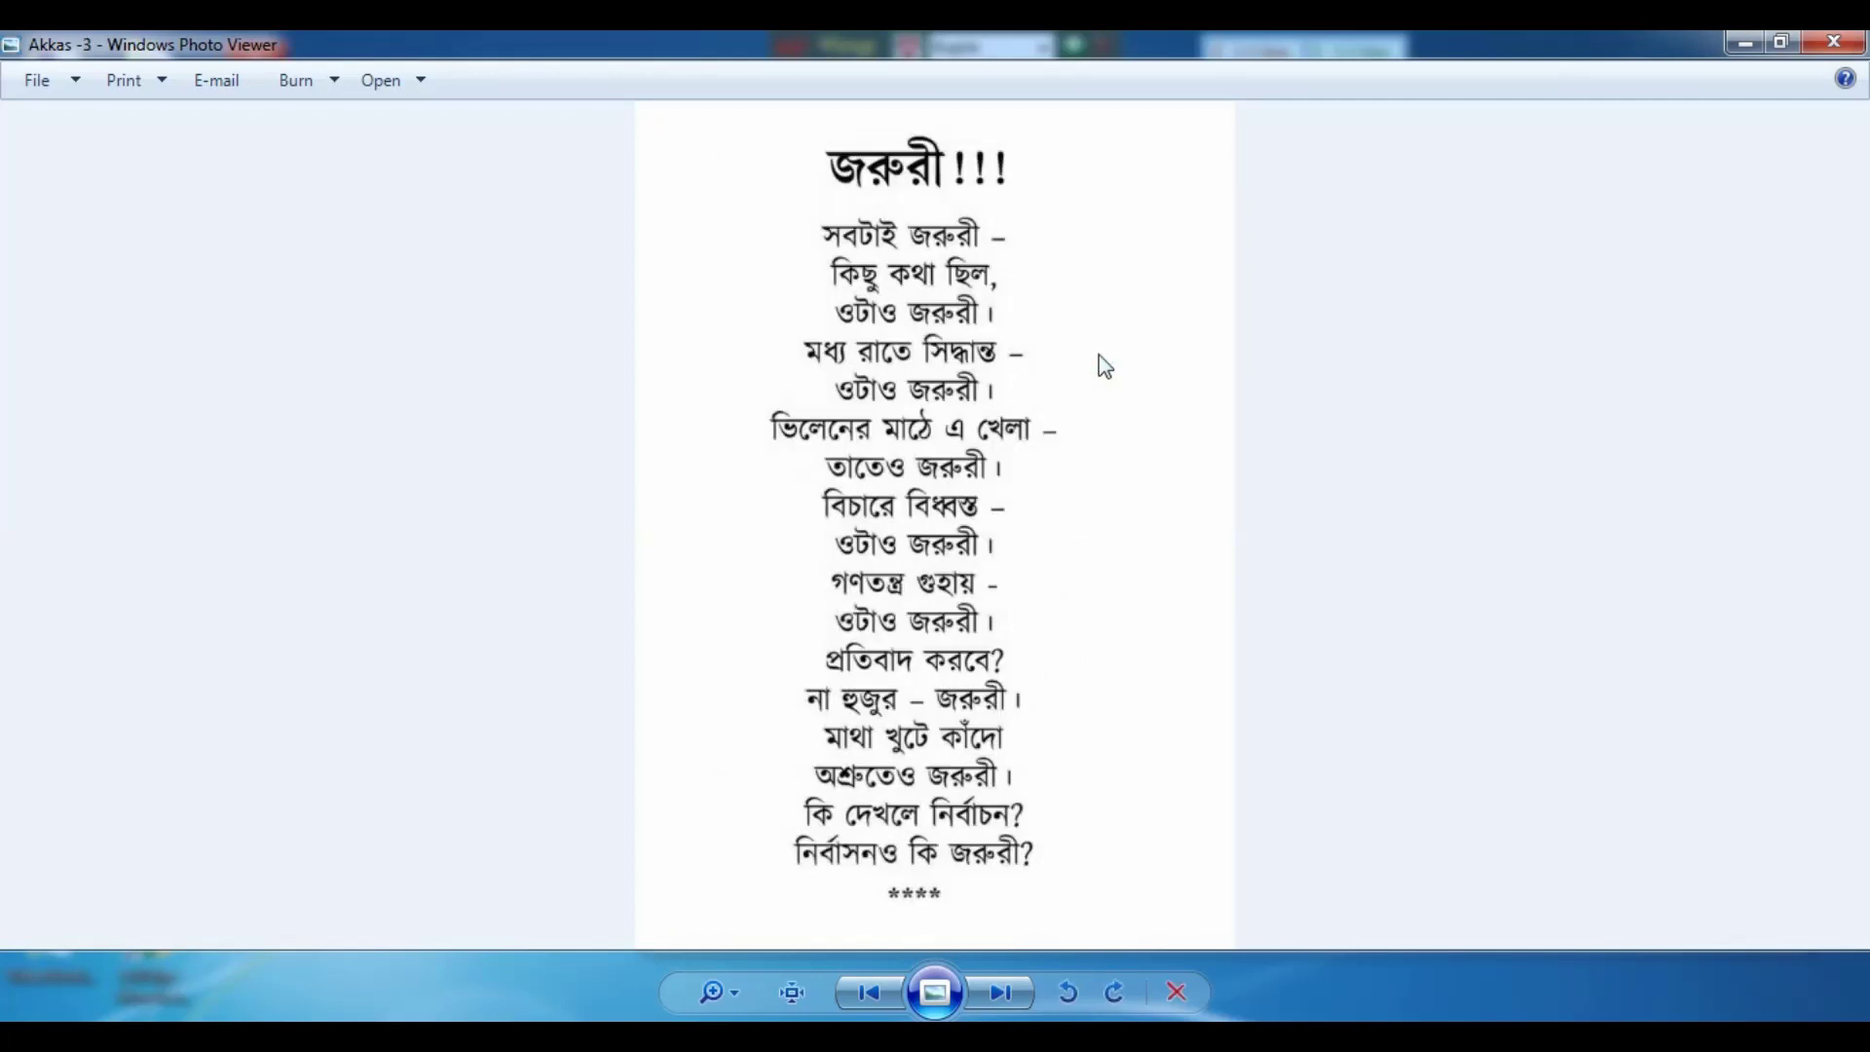
{"action": "left_click", "coordinate": [1833, 43]}
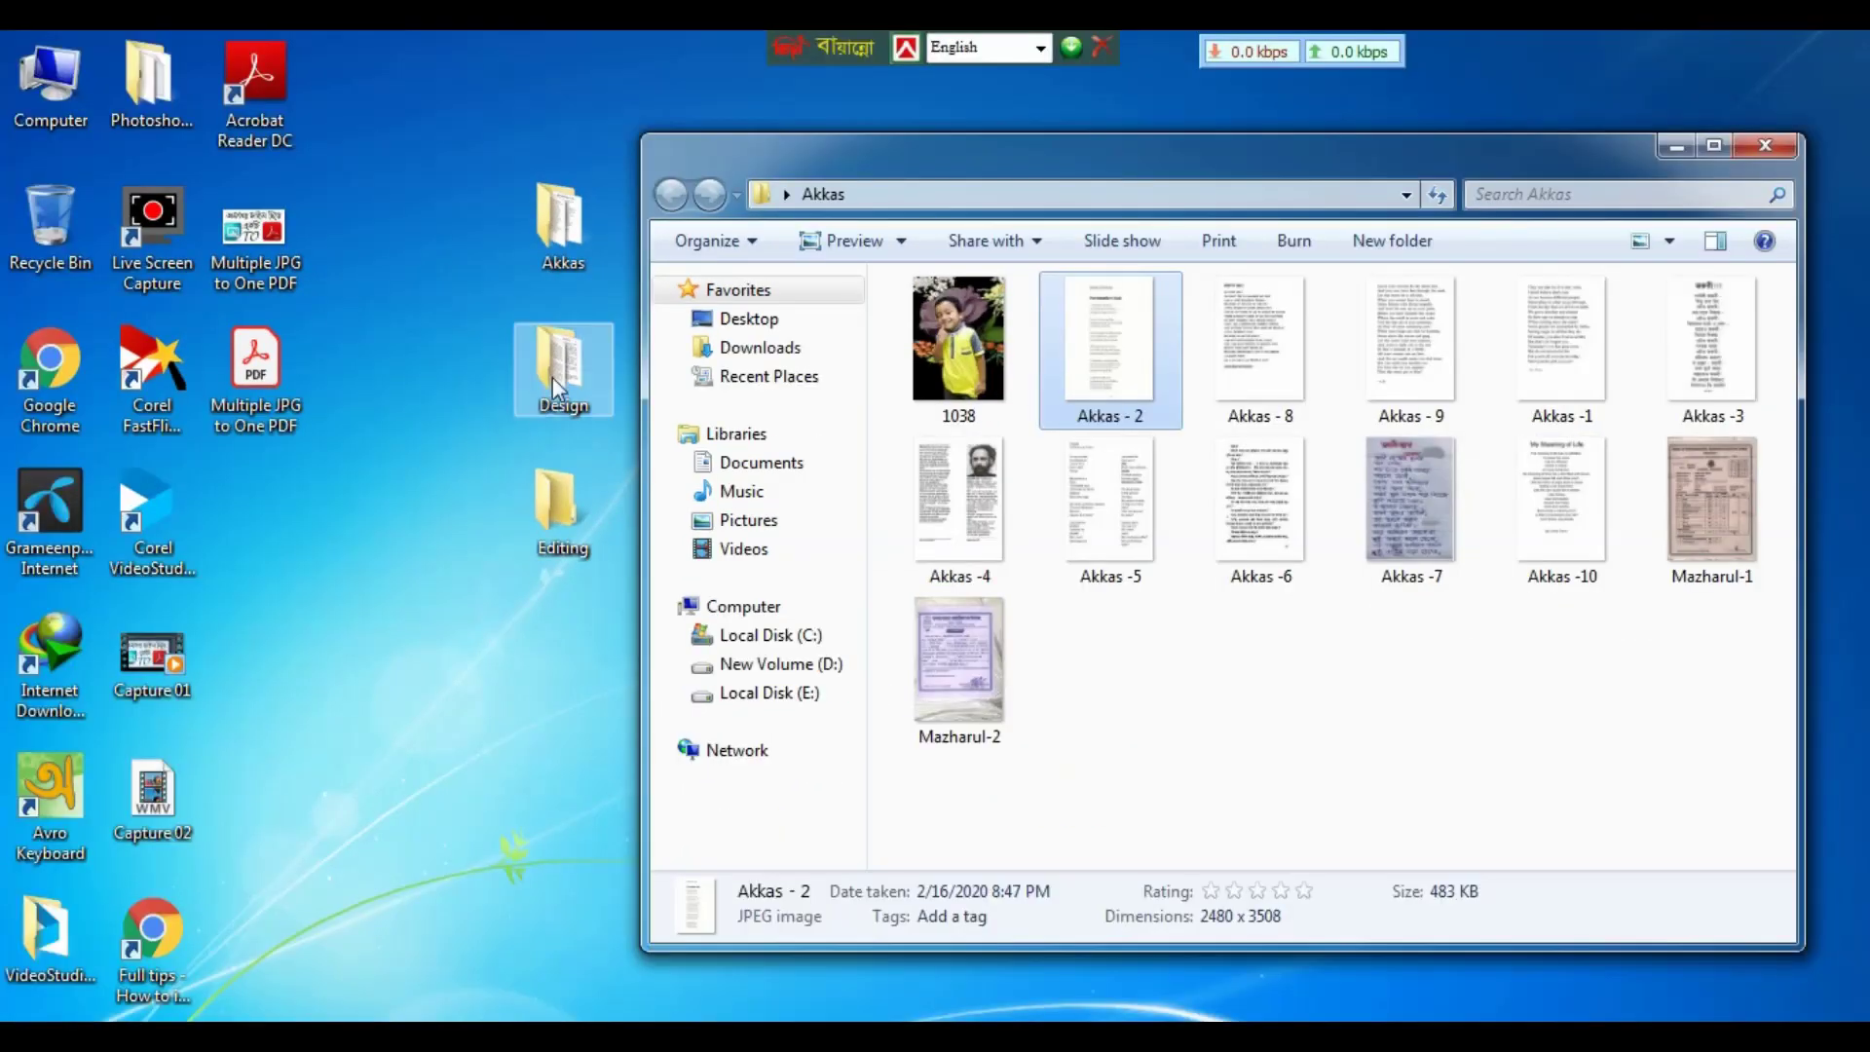
- Open the Design folder, then close both the Design and Akkas folder windows
{"action": "double_click", "coordinate": [553, 377]}
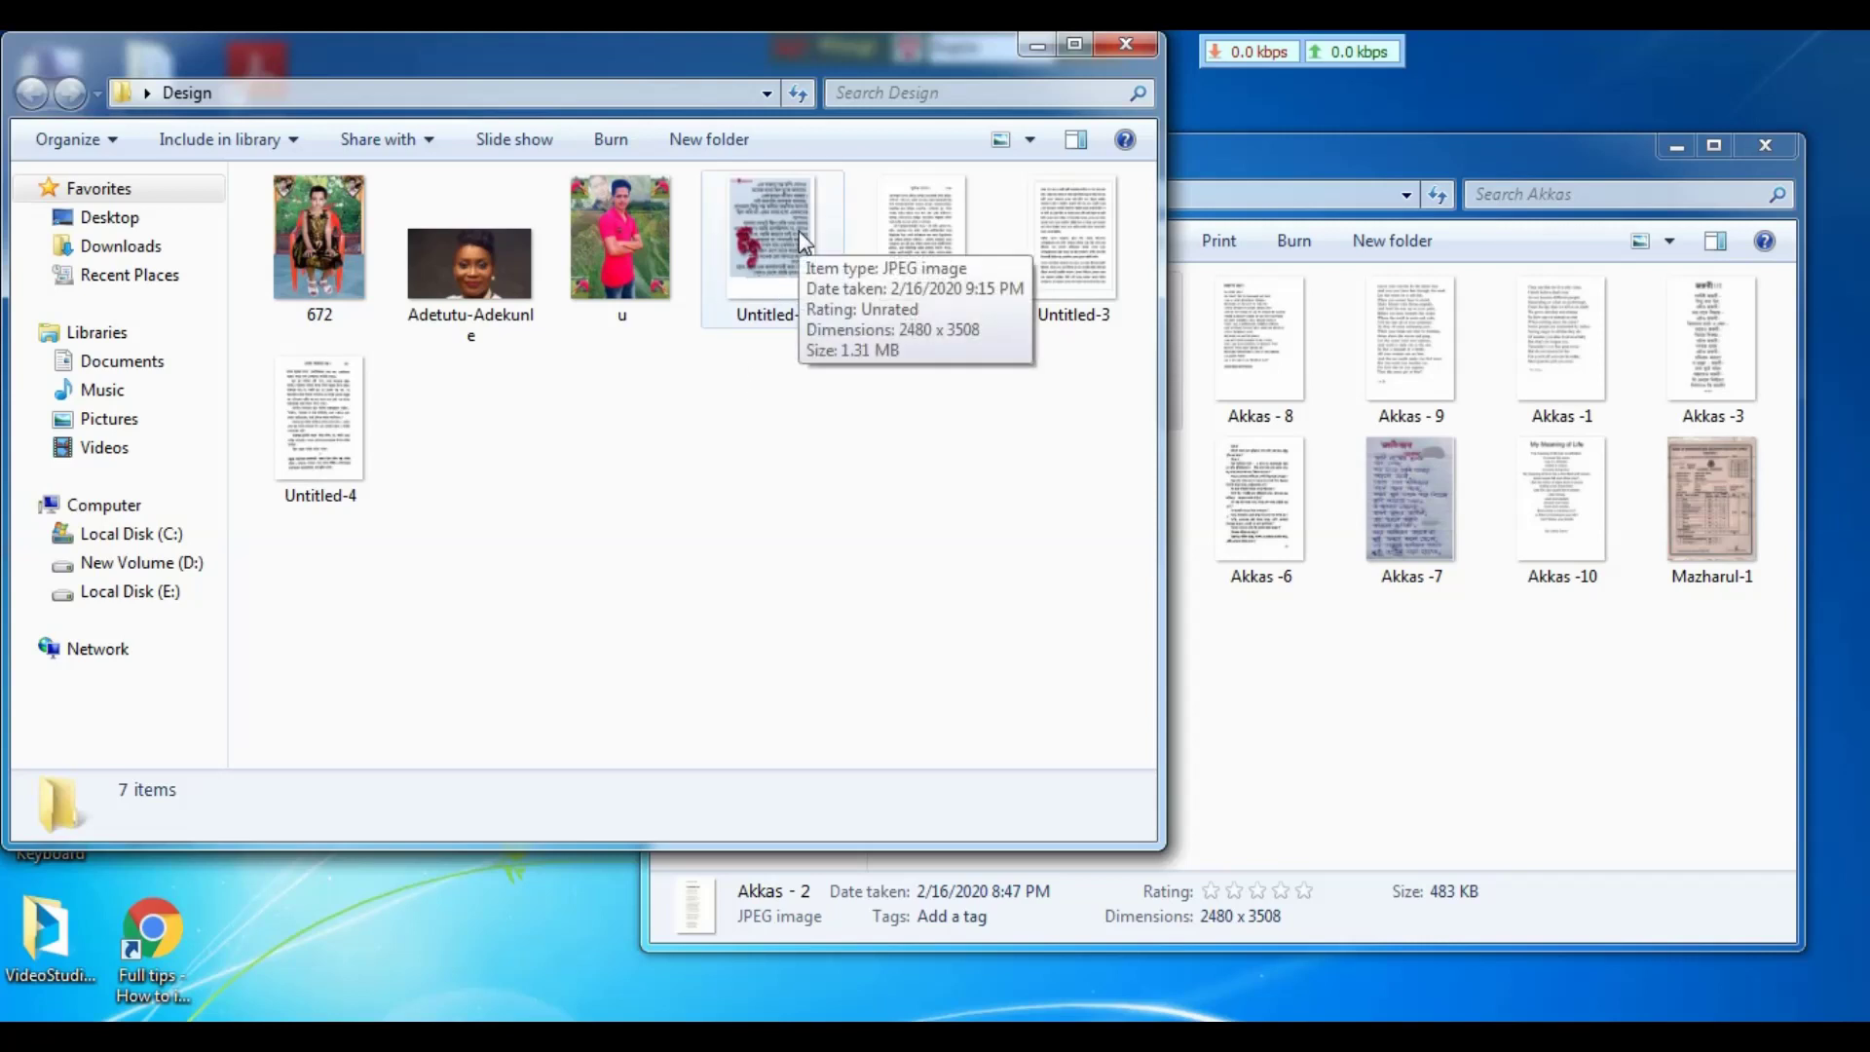
{"action": "left_click", "coordinate": [1124, 54]}
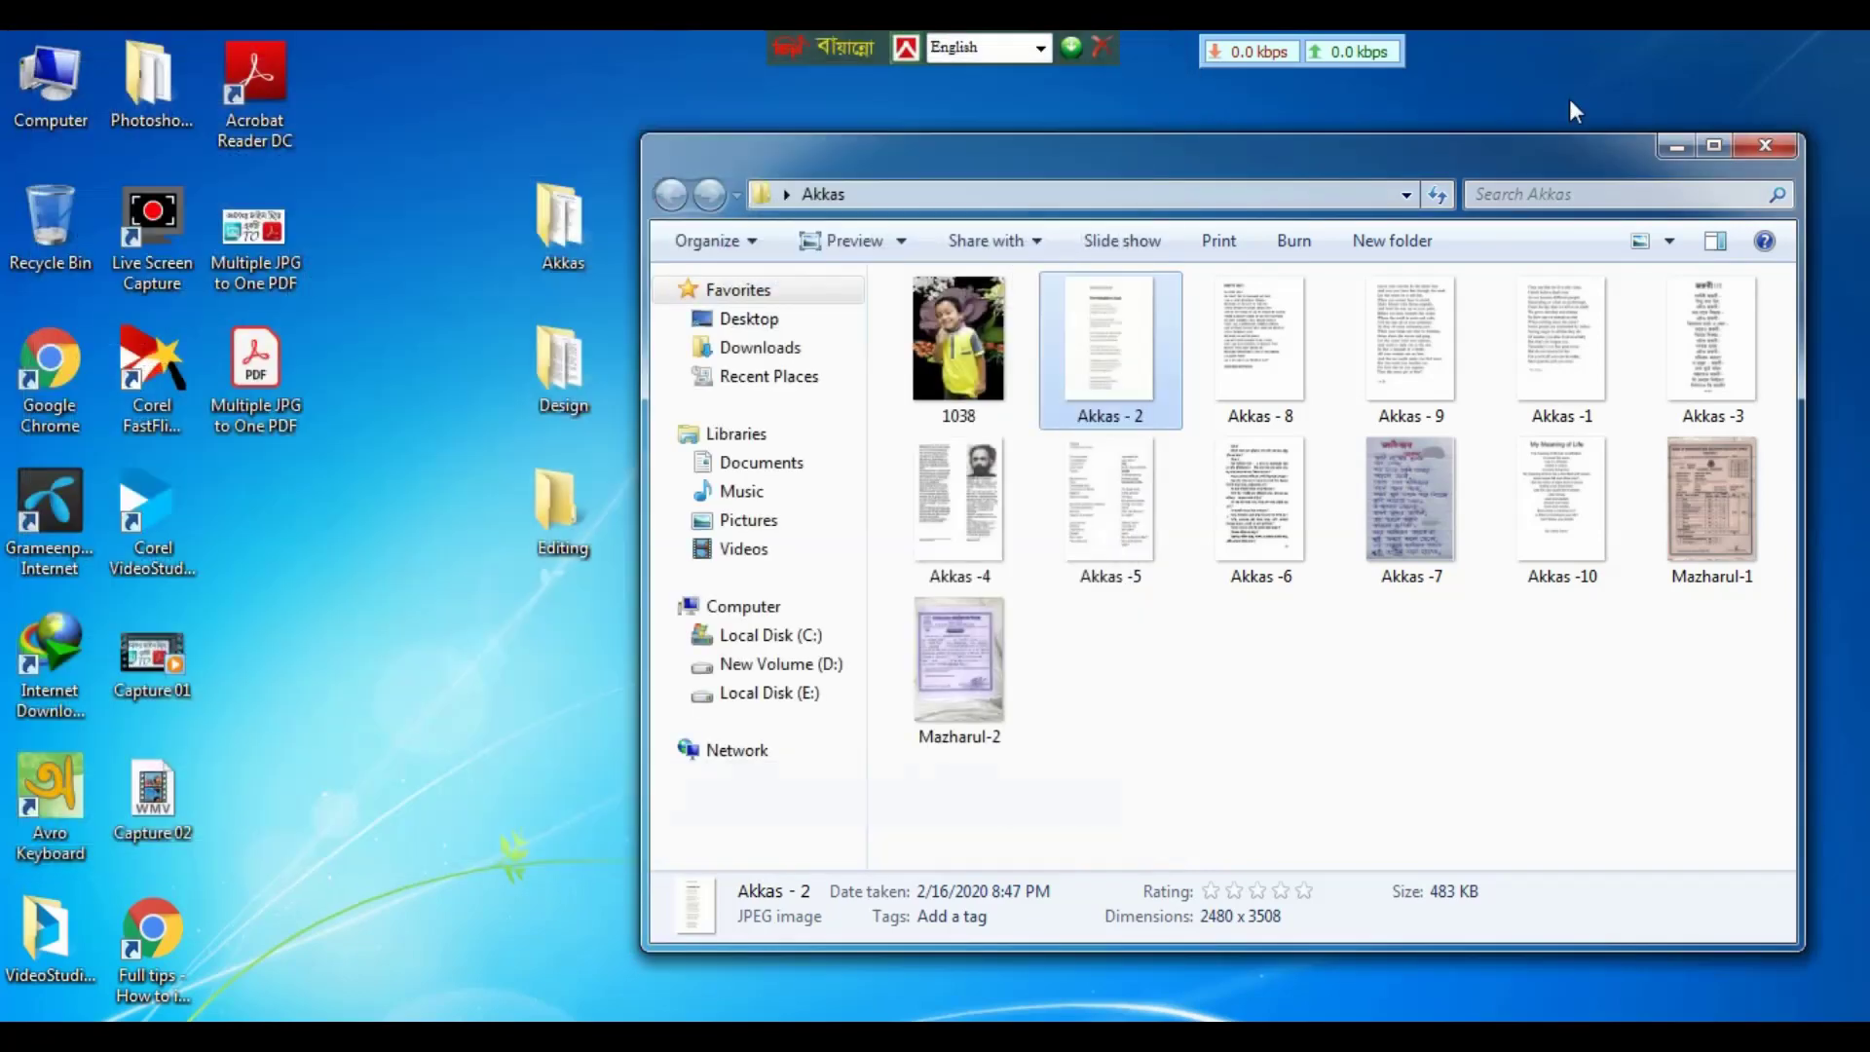
{"action": "left_click", "coordinate": [1763, 143]}
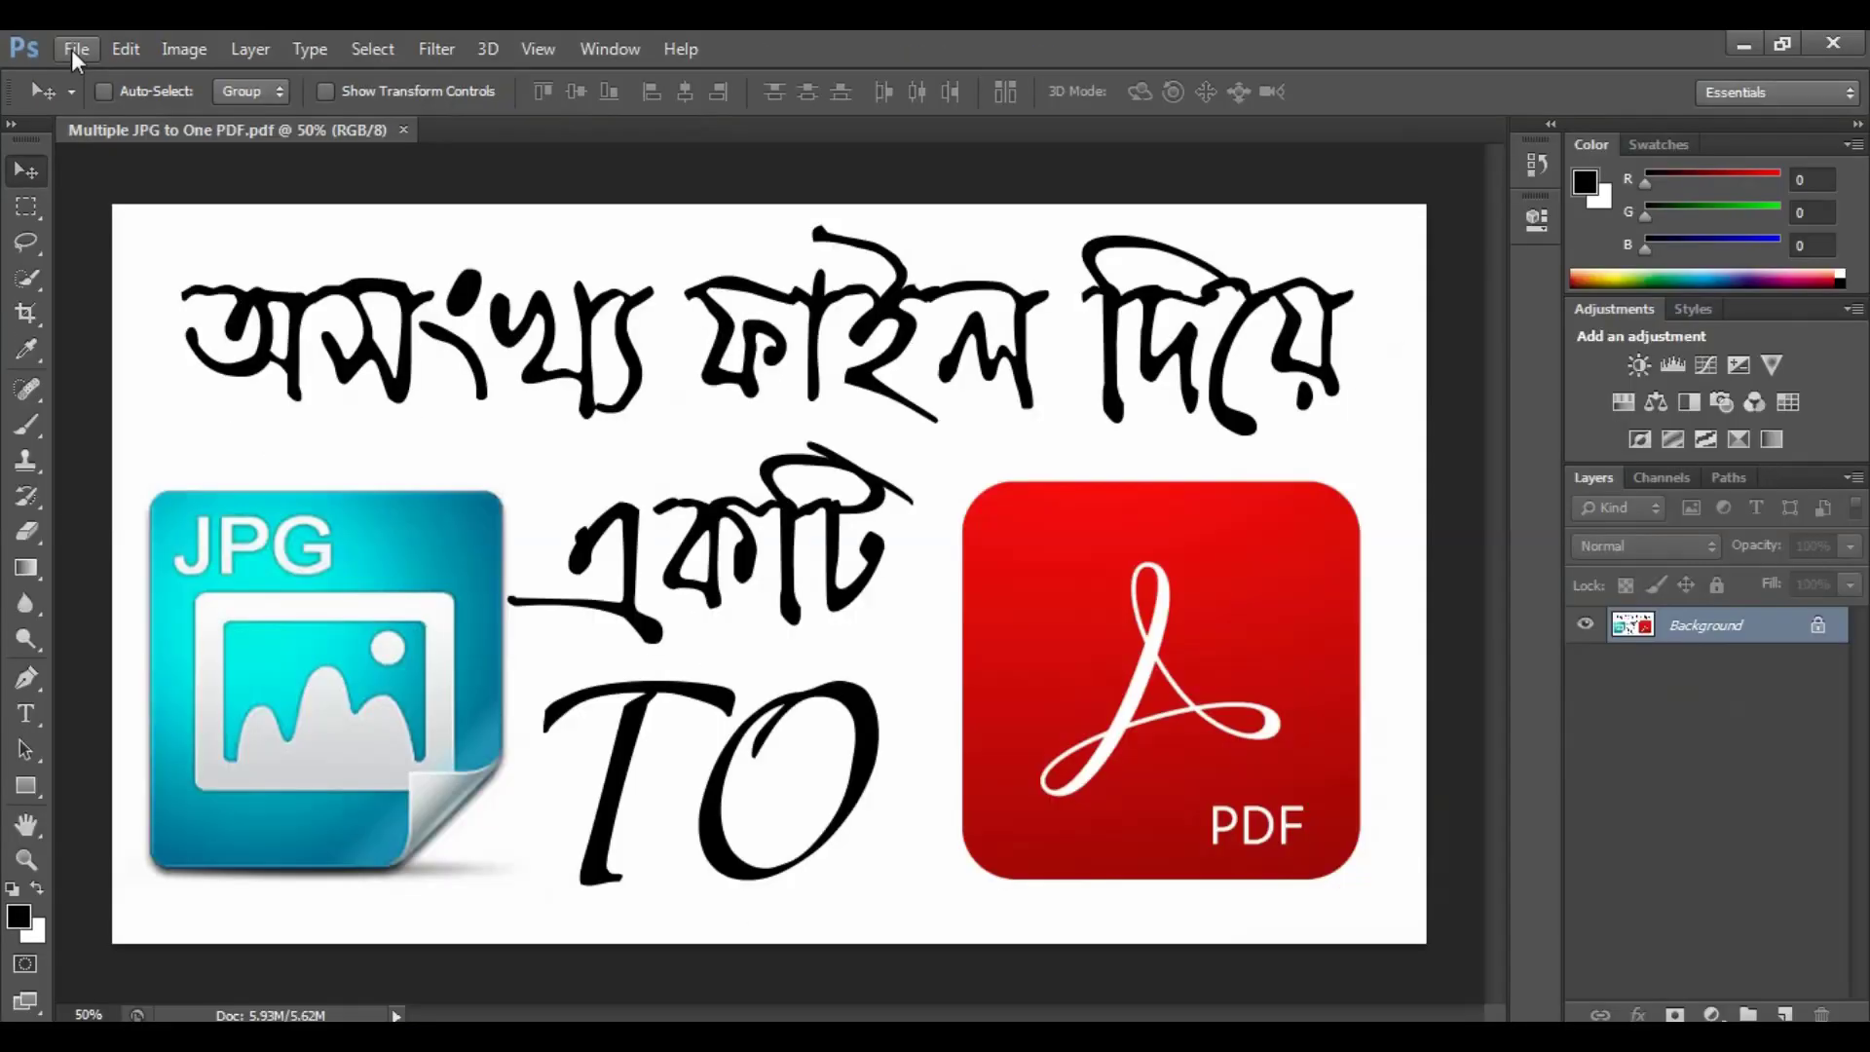
- Open the File > Automate > PDF Presentation dialog and move it higher on screen
{"action": "left_click", "coordinate": [72, 50]}
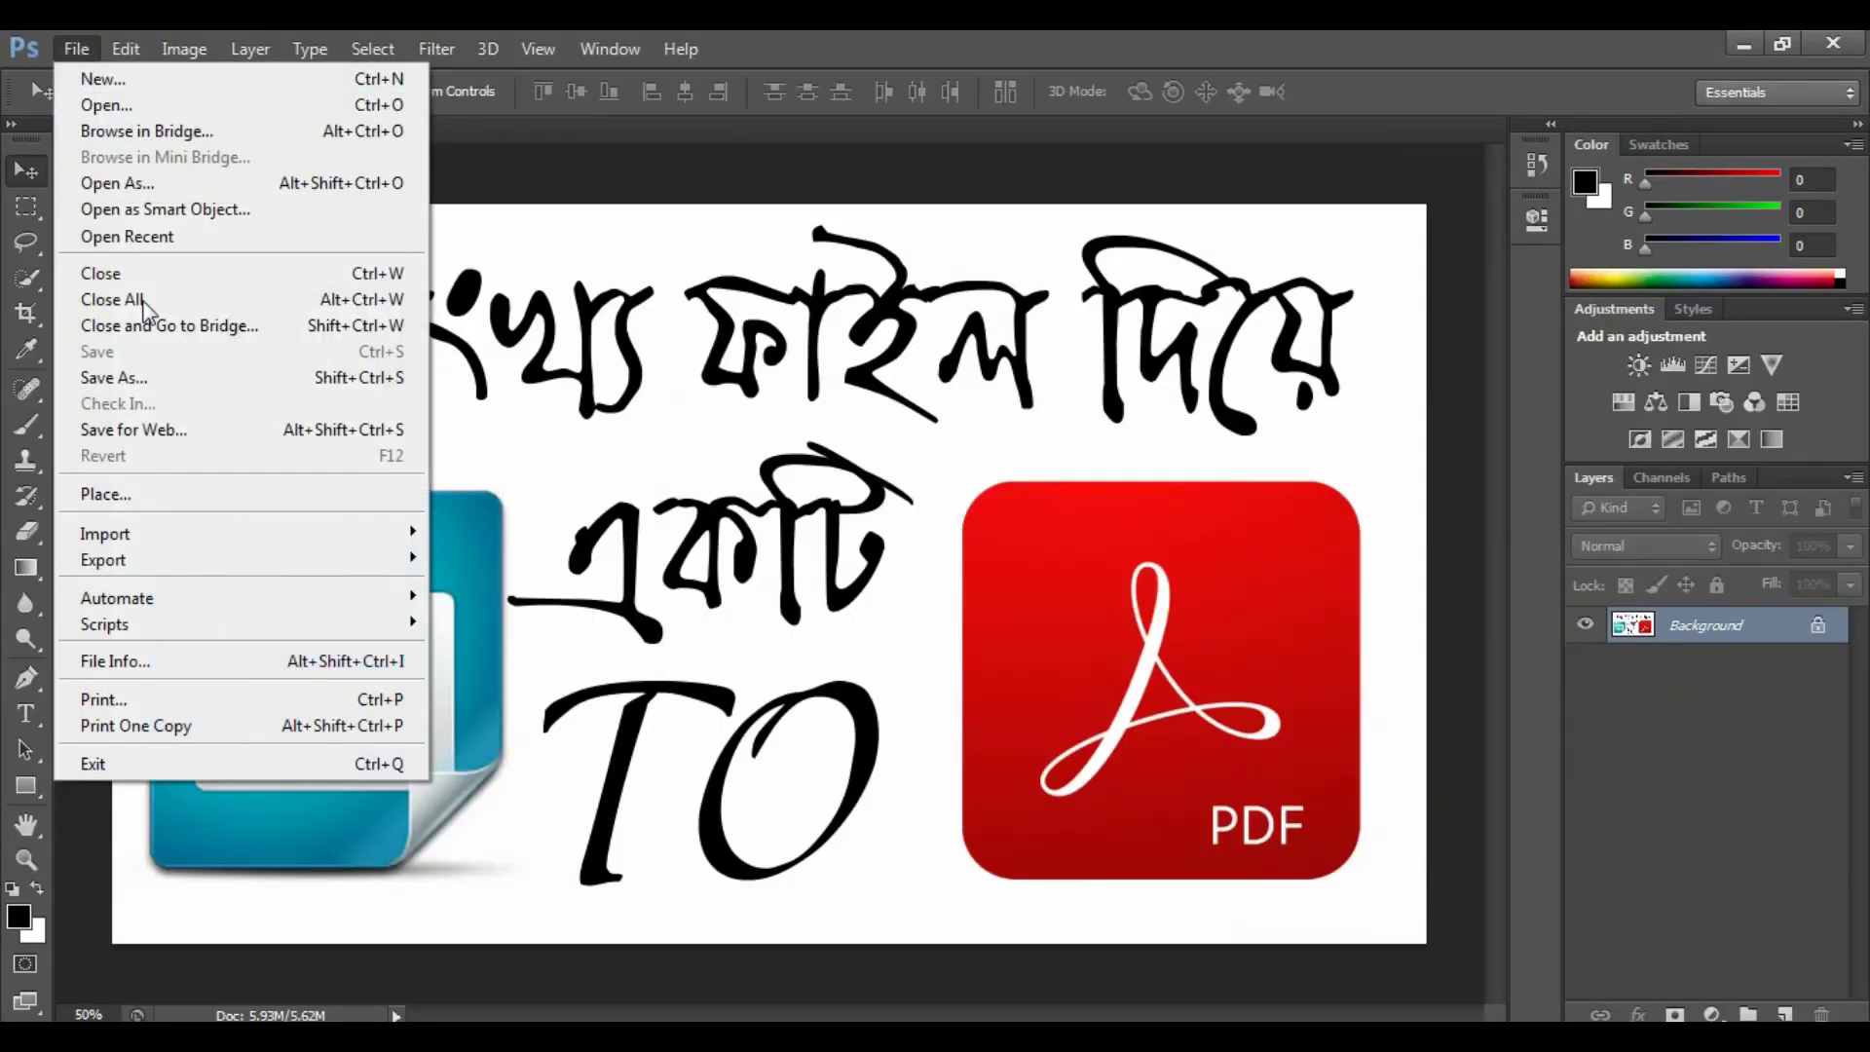
{"action": "mouse_move", "coordinate": [117, 598]}
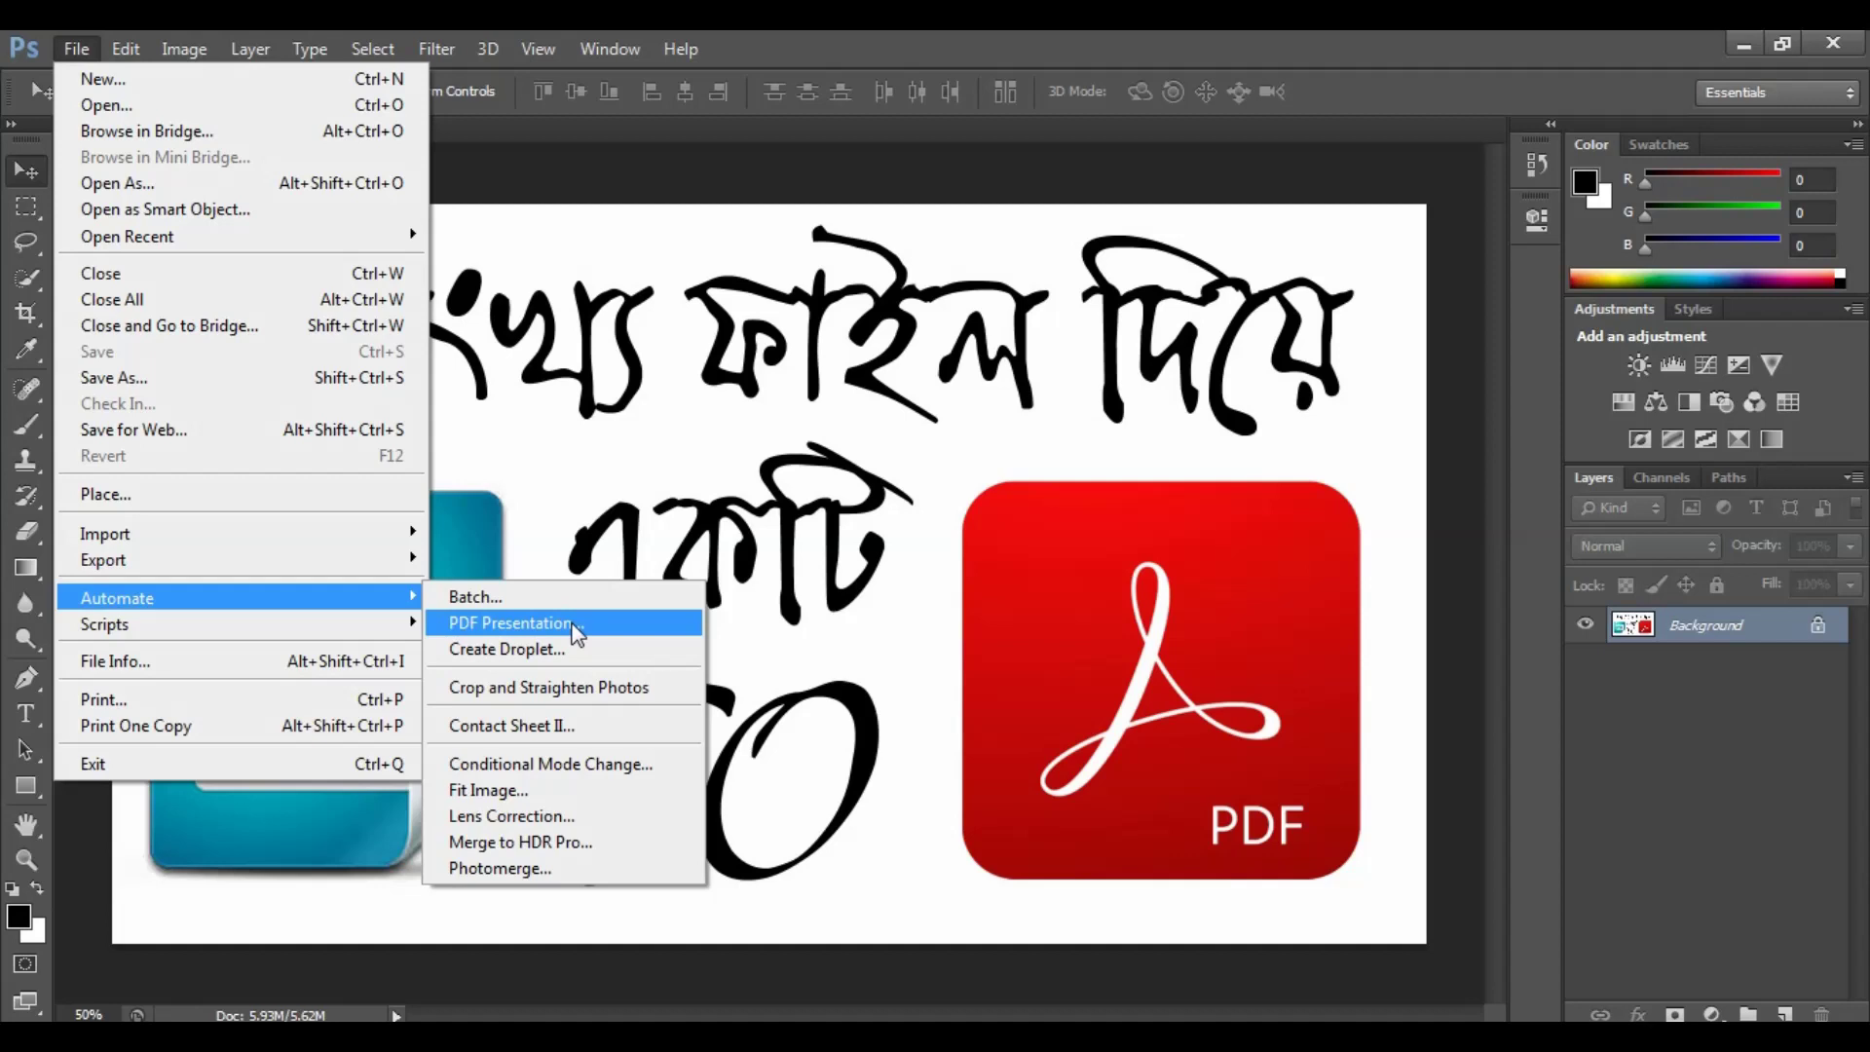
{"action": "left_click", "coordinate": [577, 633]}
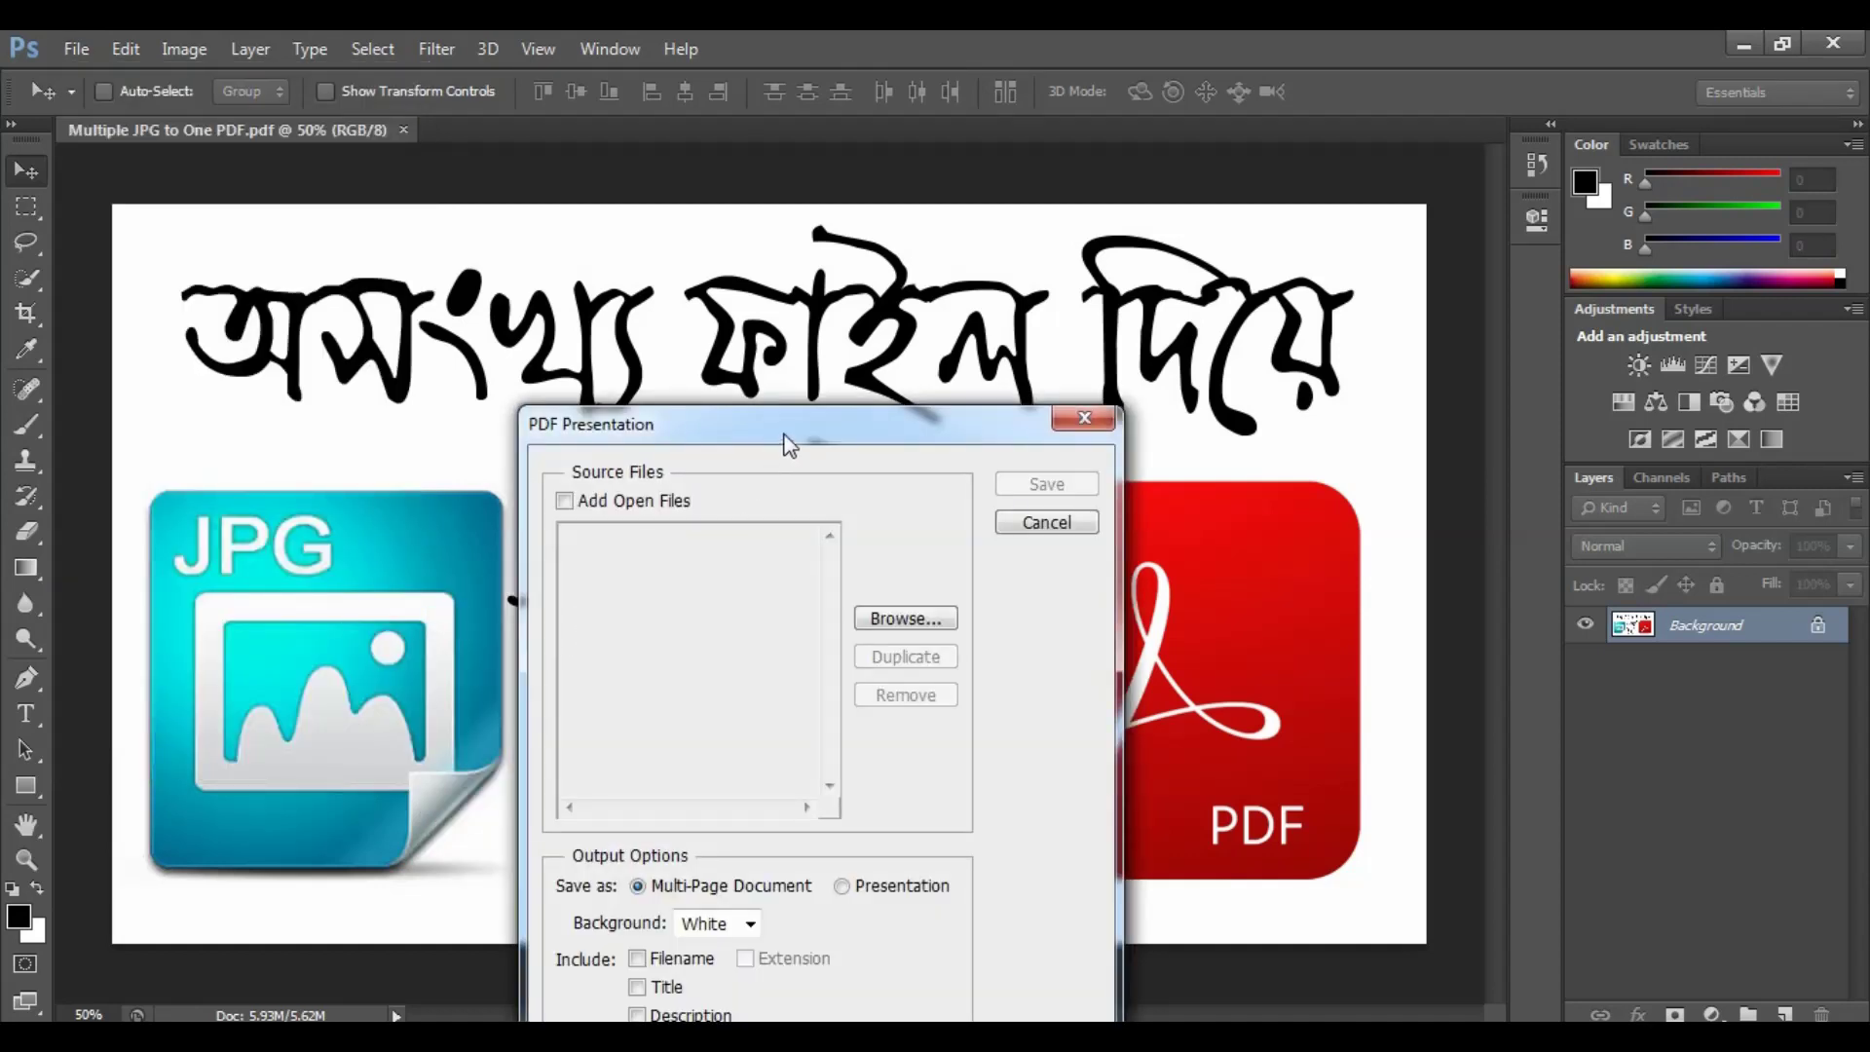
{"action": "left_click_drag", "start_coordinate": [781, 434], "coordinate": [722, 281]}
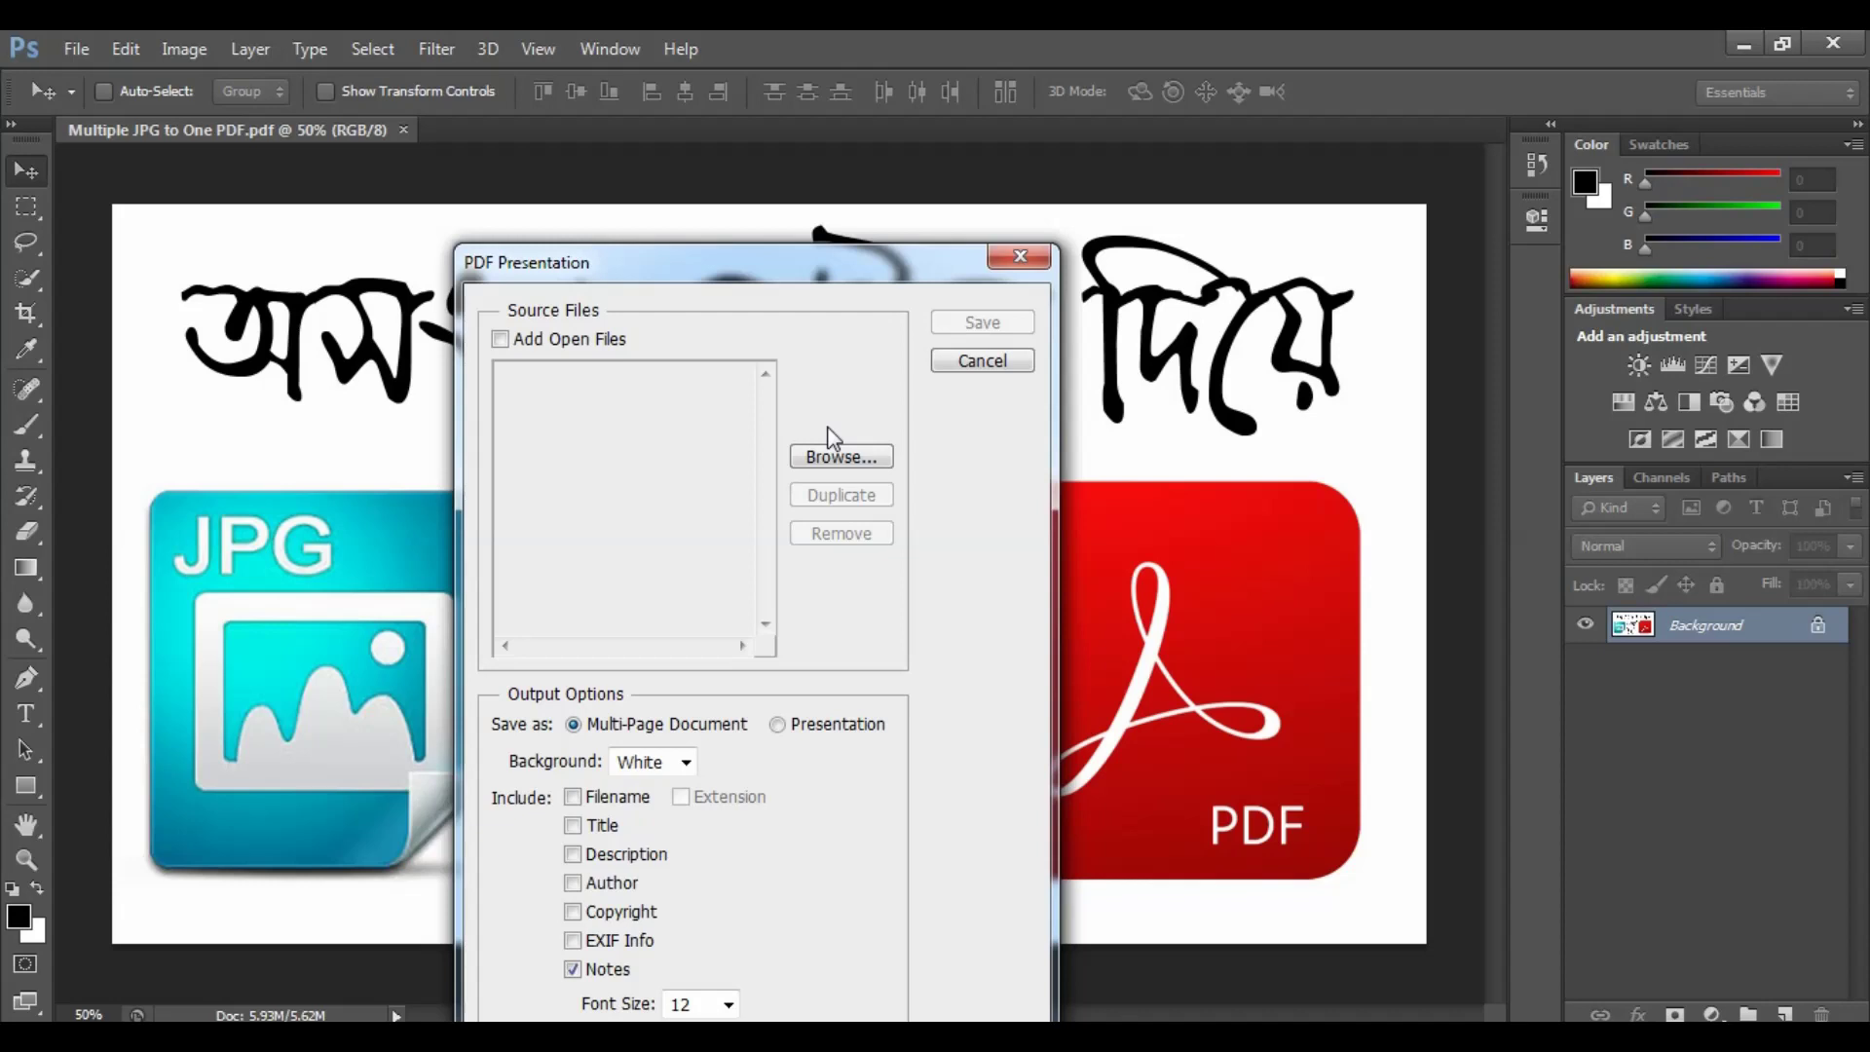
- Add every JPG in the Desktop's Akkas folder to the PDF Presentation source files
{"action": "left_click", "coordinate": [839, 456]}
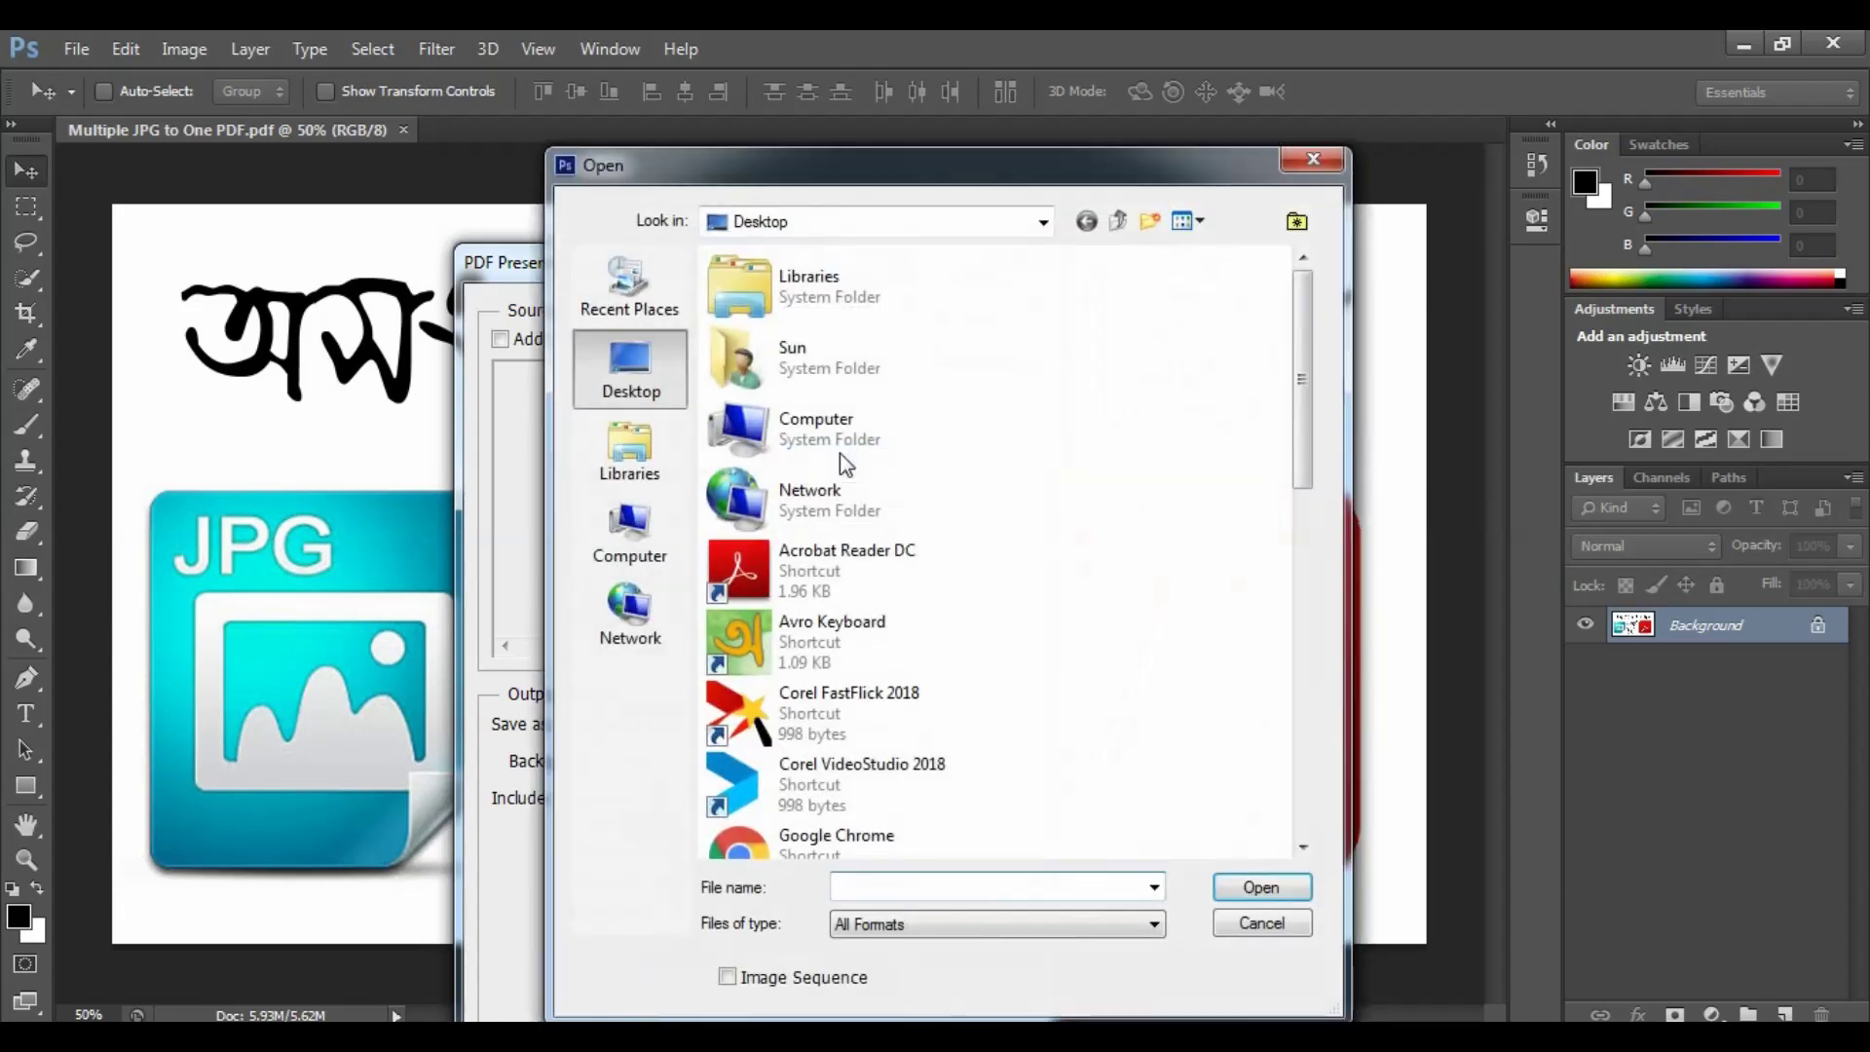
{"action": "left_click_drag", "start_coordinate": [1301, 366], "coordinate": [1314, 595]}
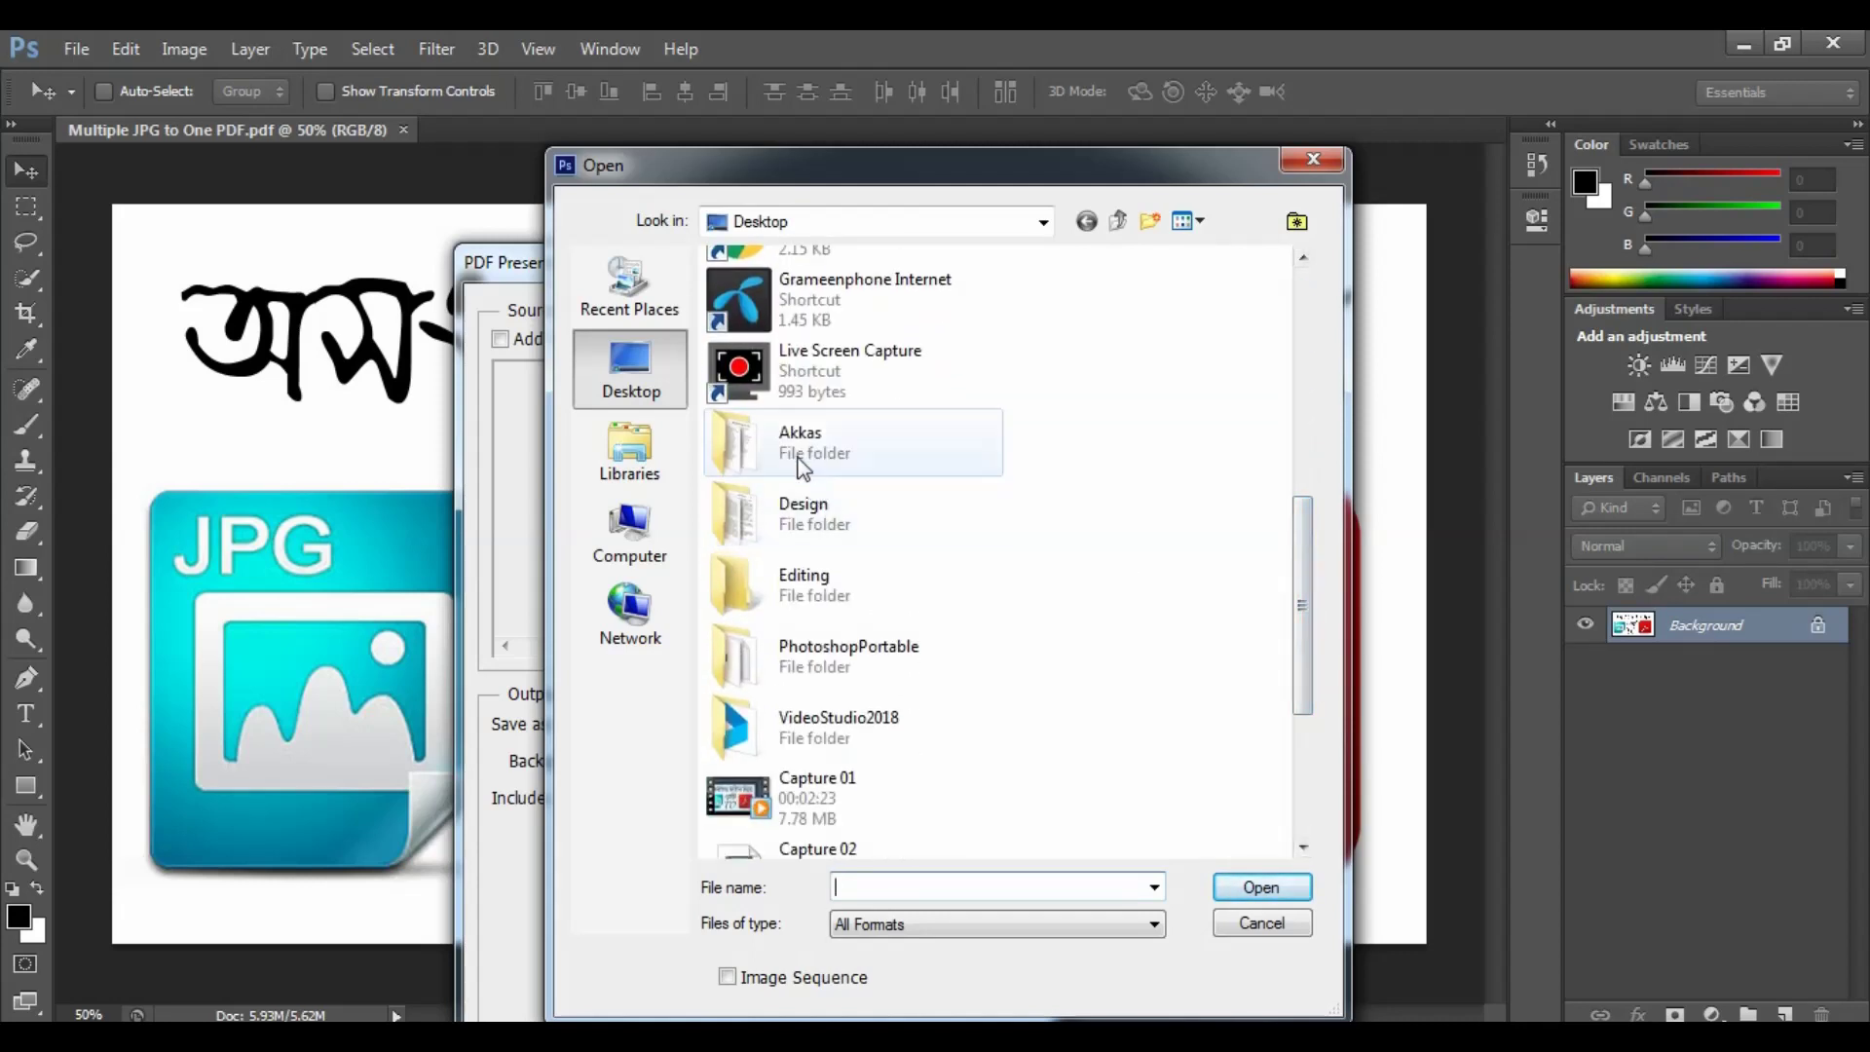
{"action": "double_click", "coordinate": [801, 458]}
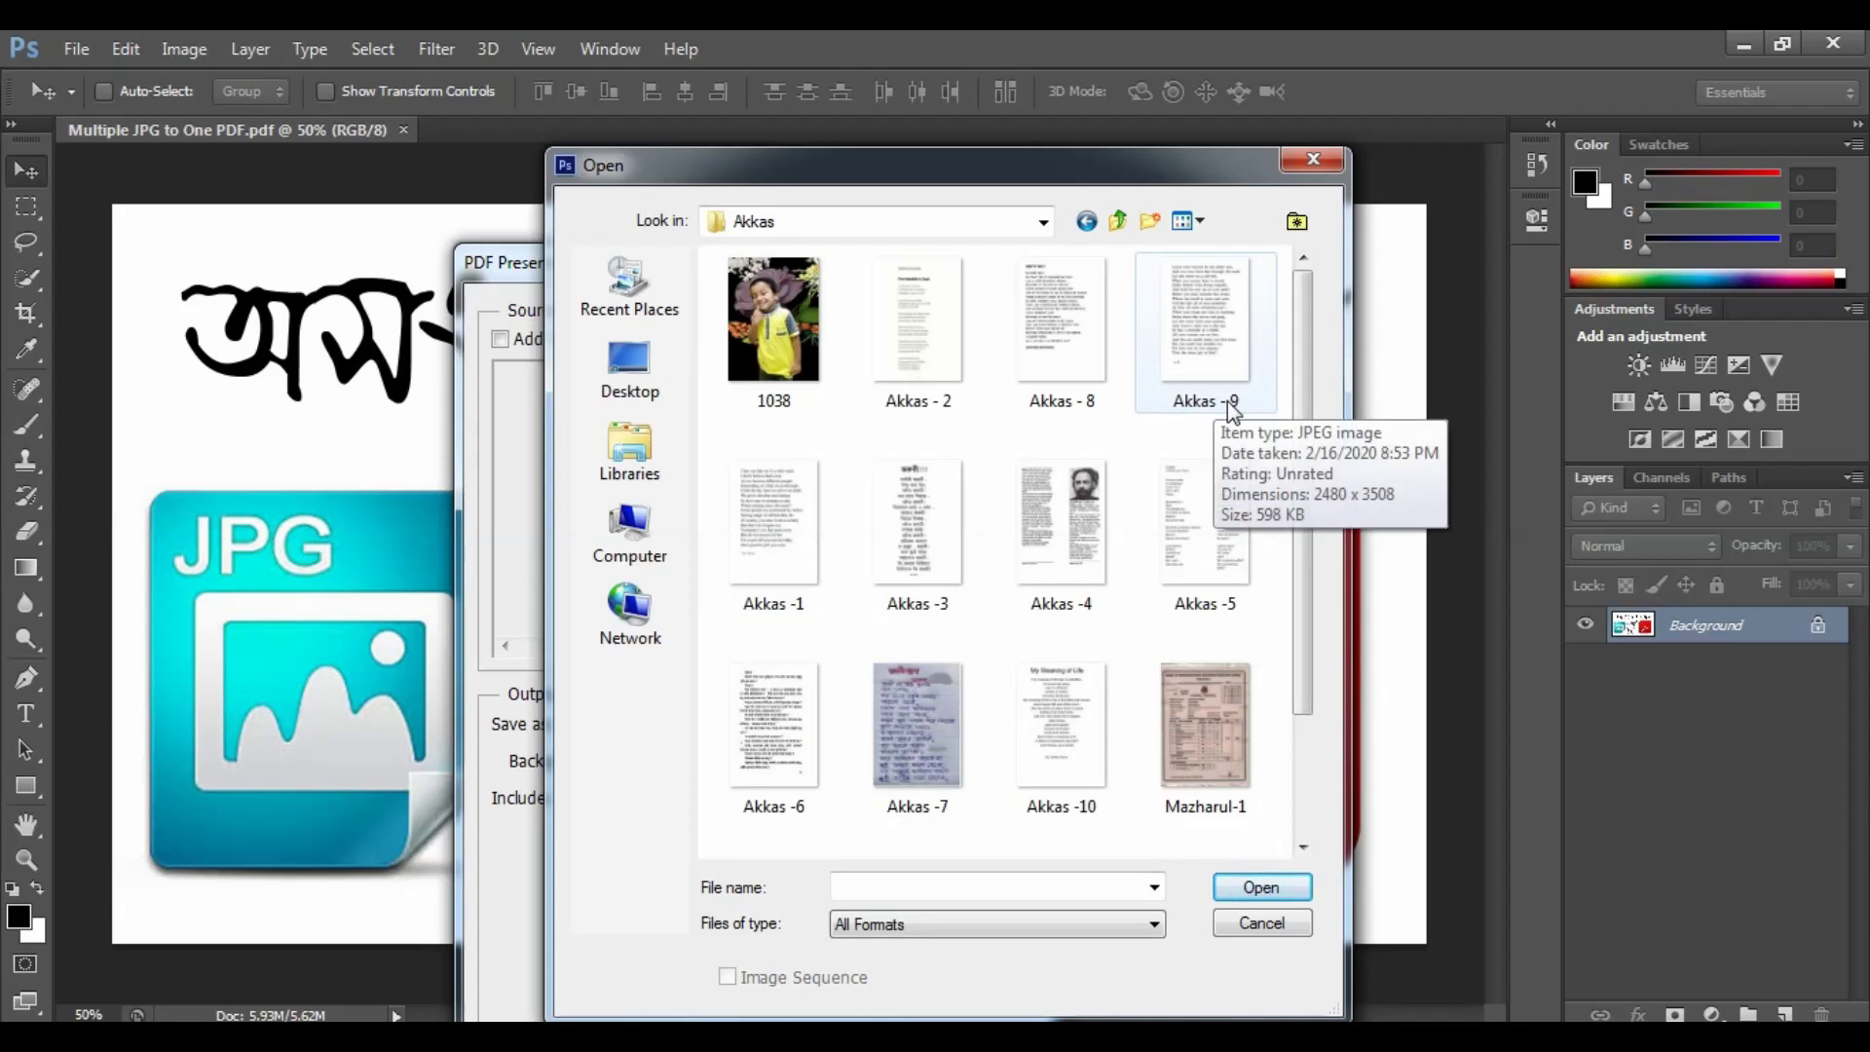
{"action": "left_click", "coordinate": [1218, 383]}
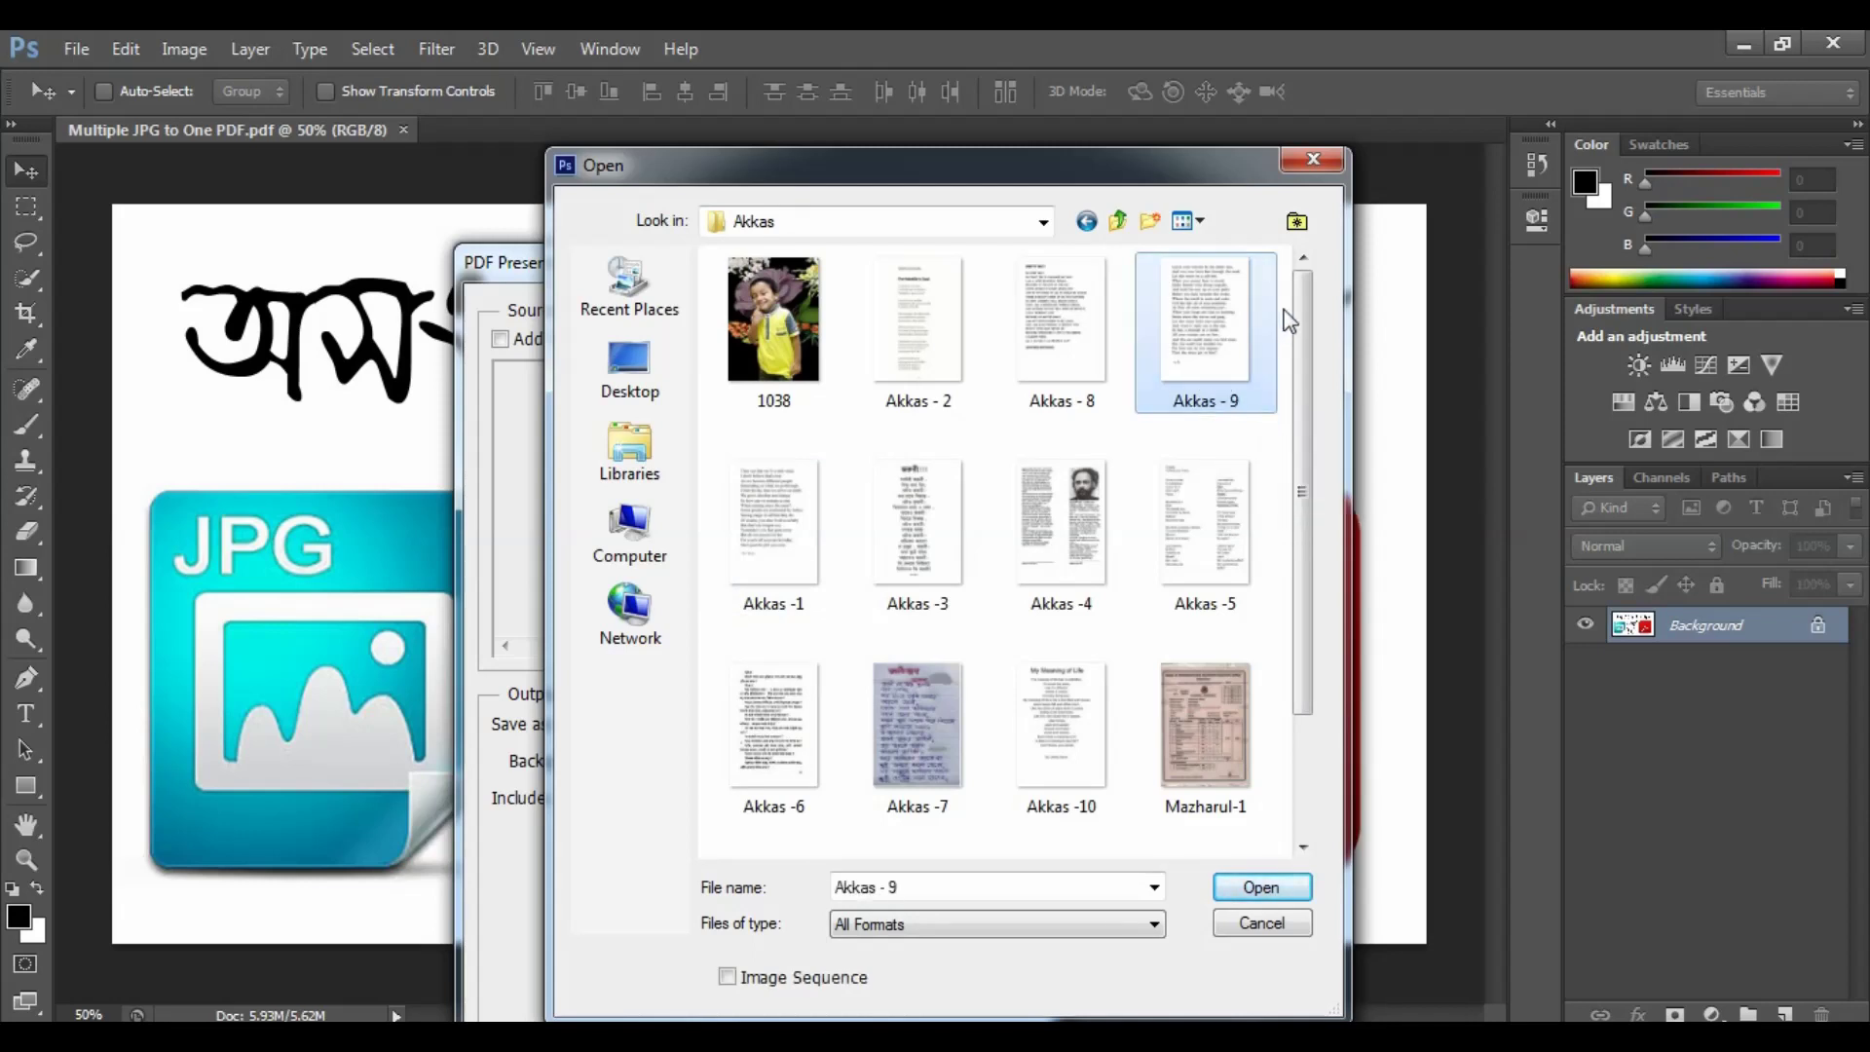
{"action": "mouse_move", "coordinate": [1284, 304]}
{"action": "left_mouse_down"}
{"action": "mouse_move", "coordinate": [1083, 709]}
{"action": "mouse_move", "coordinate": [706, 867]}
{"action": "left_mouse_up"}
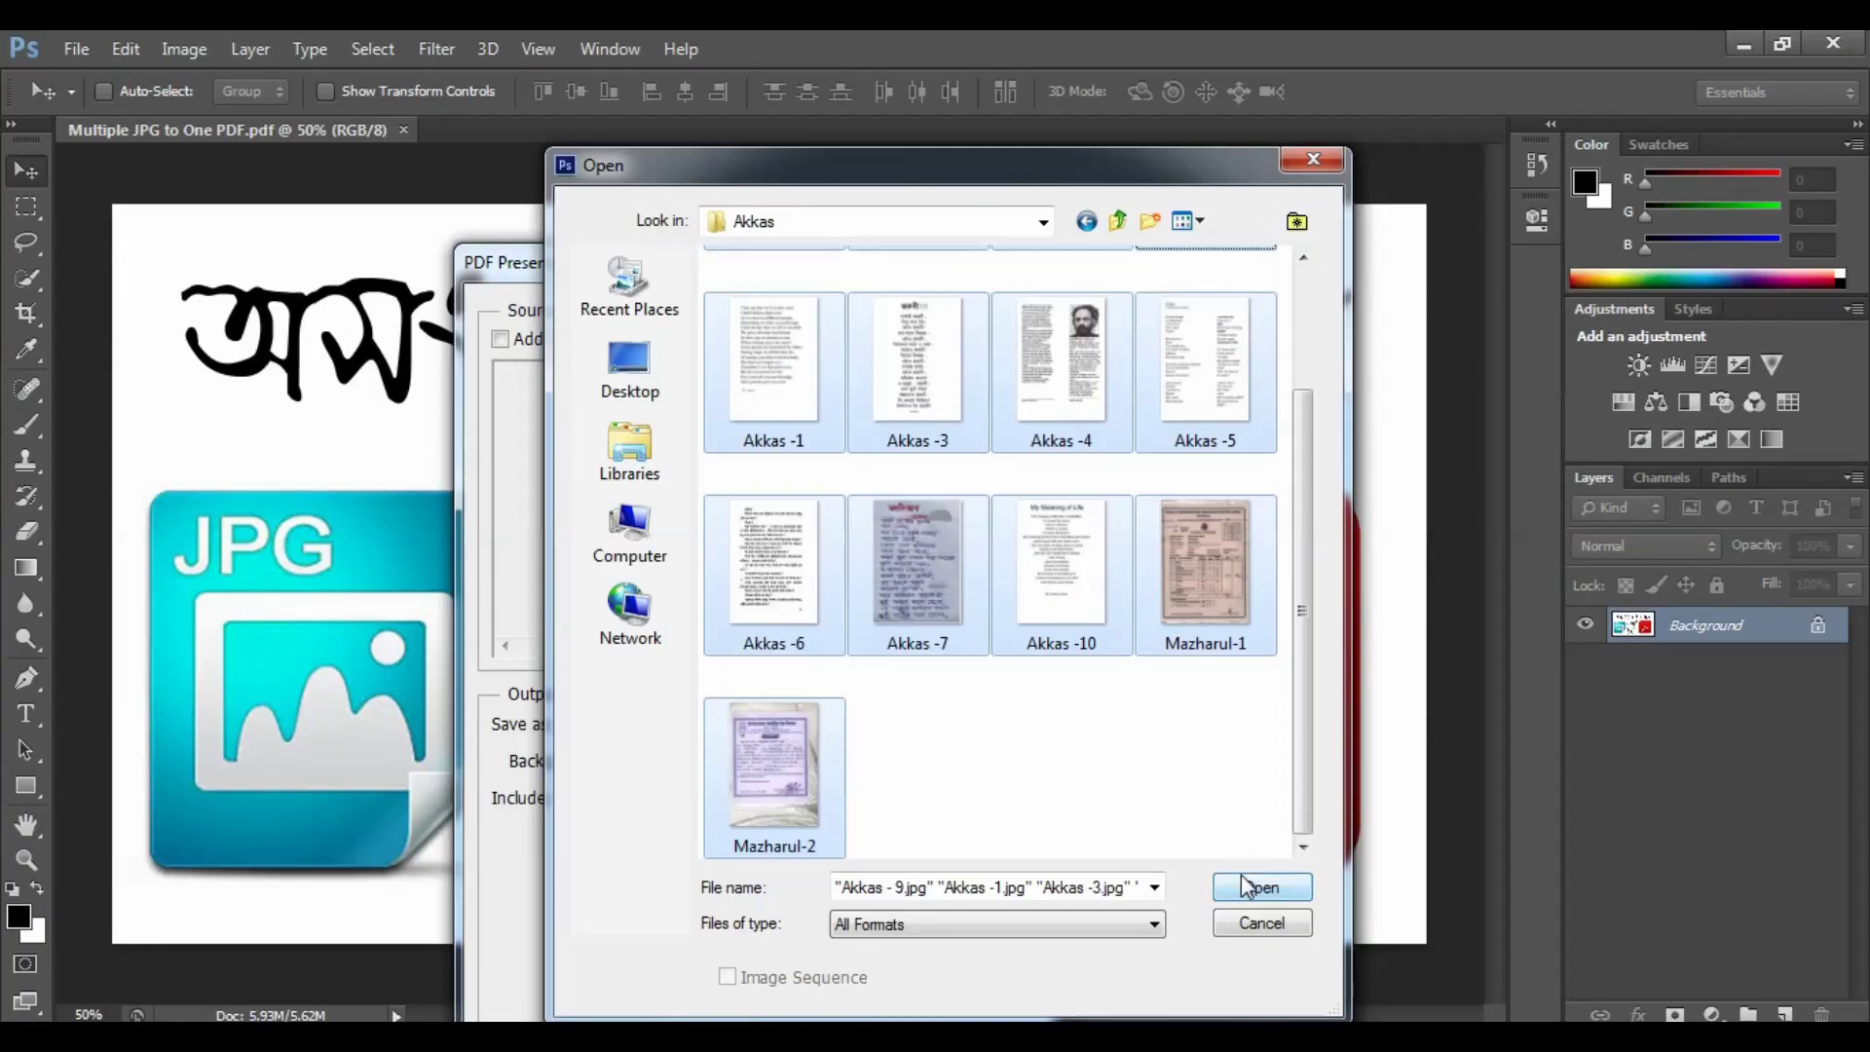
{"action": "left_click", "coordinate": [1254, 881]}
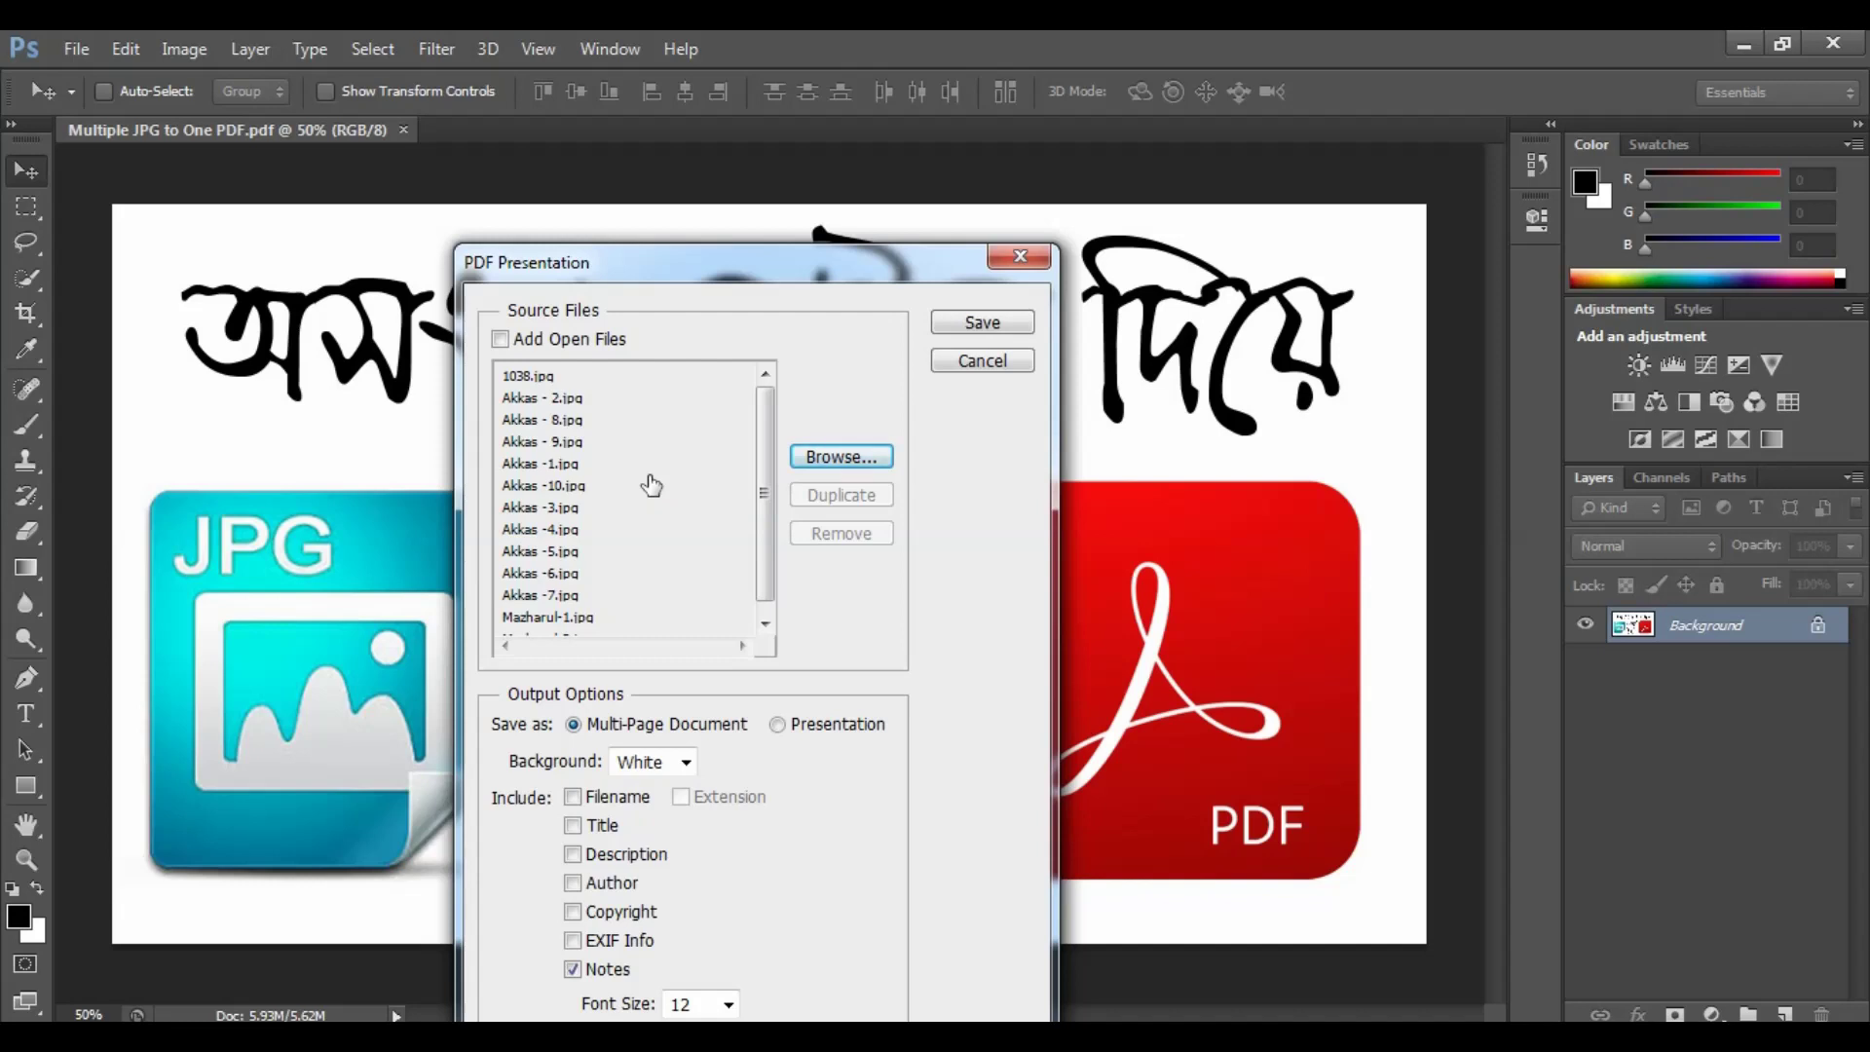
- Add u, Untitled-1 and Untitled-4 from the Desktop's Design folder, then scroll the source list
{"action": "left_click", "coordinate": [828, 469]}
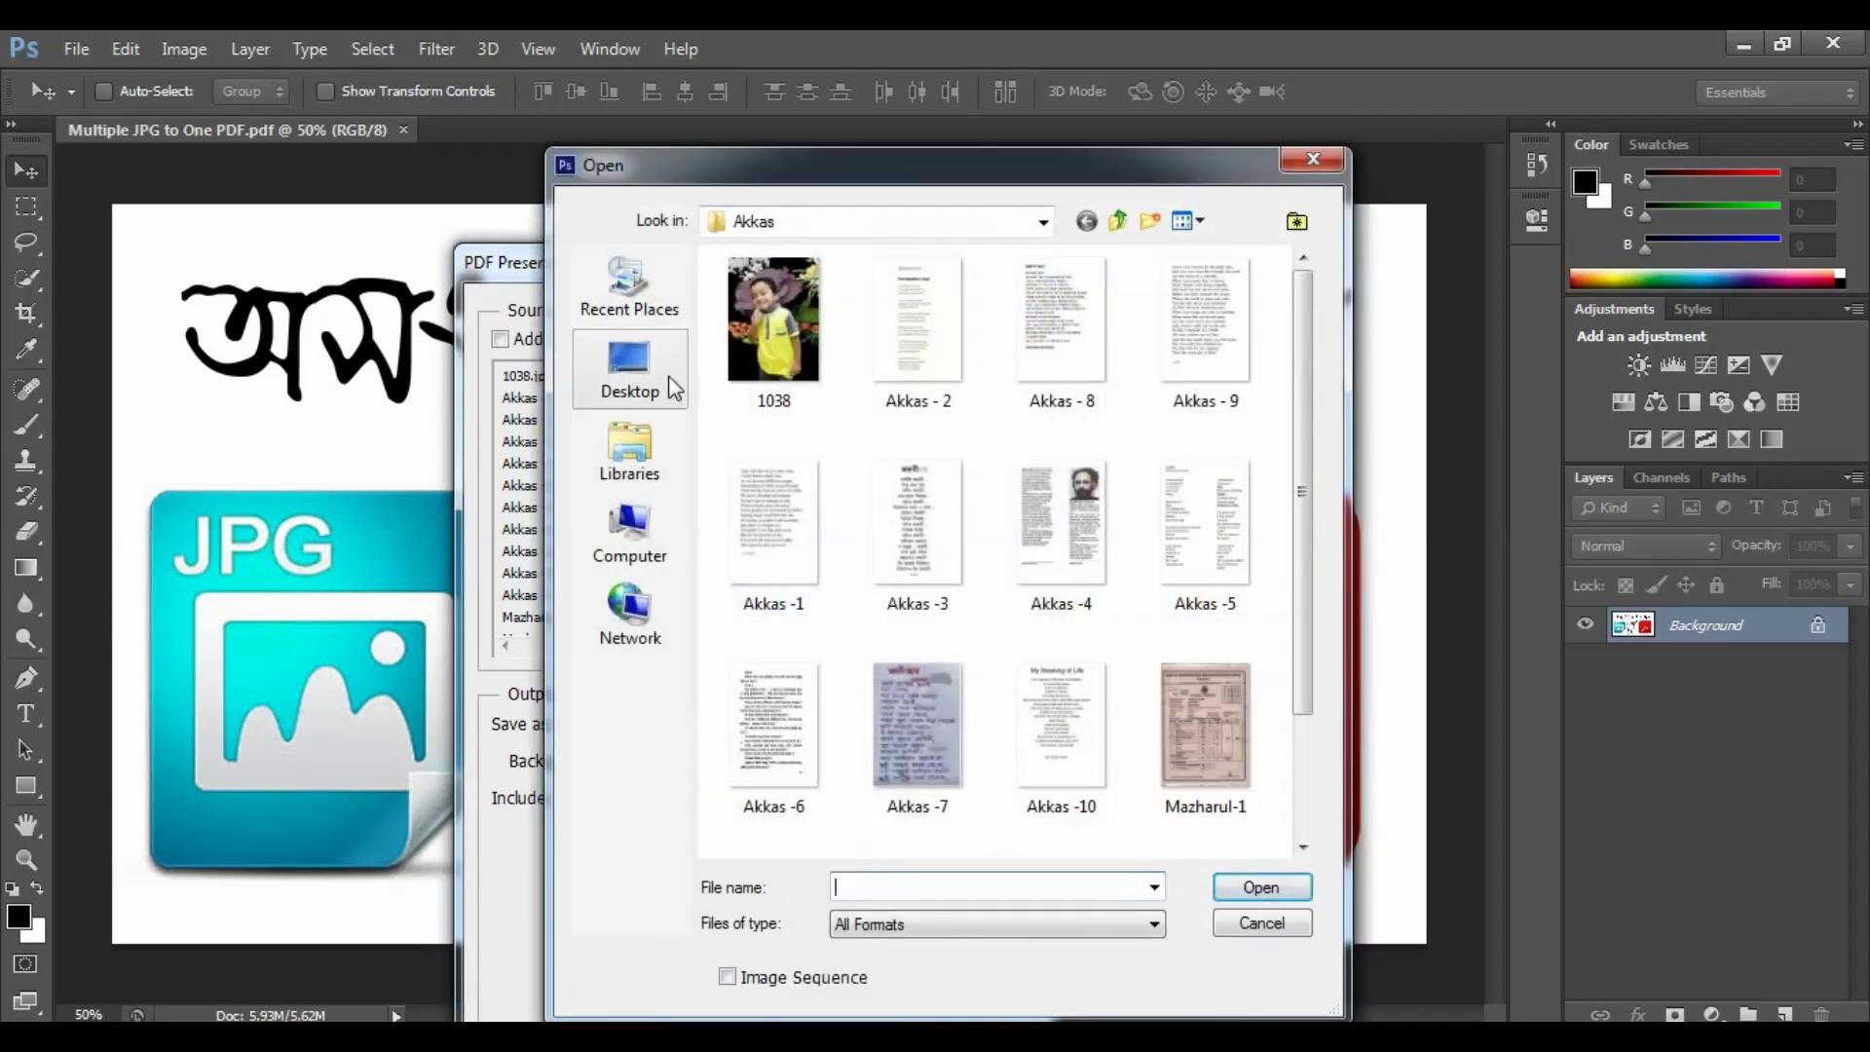
{"action": "left_click", "coordinate": [660, 386]}
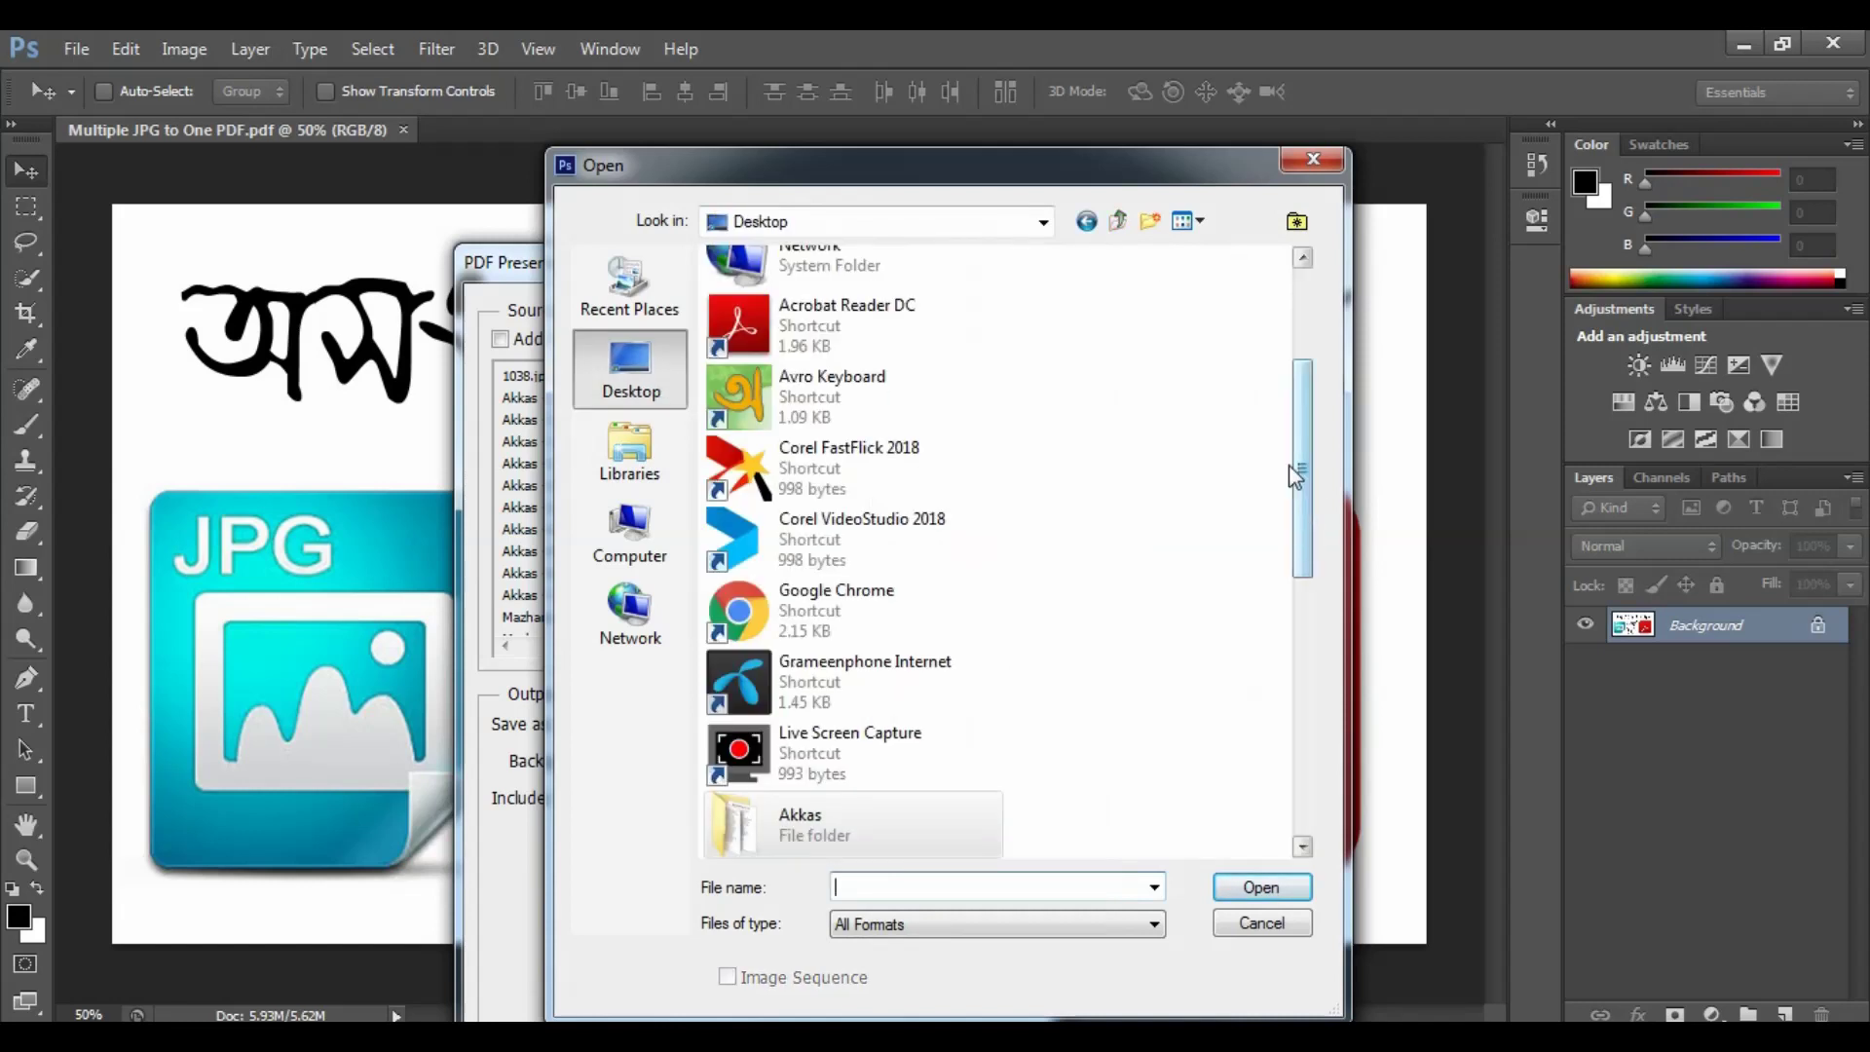
{"action": "left_click_drag", "start_coordinate": [1305, 474], "coordinate": [1306, 647]}
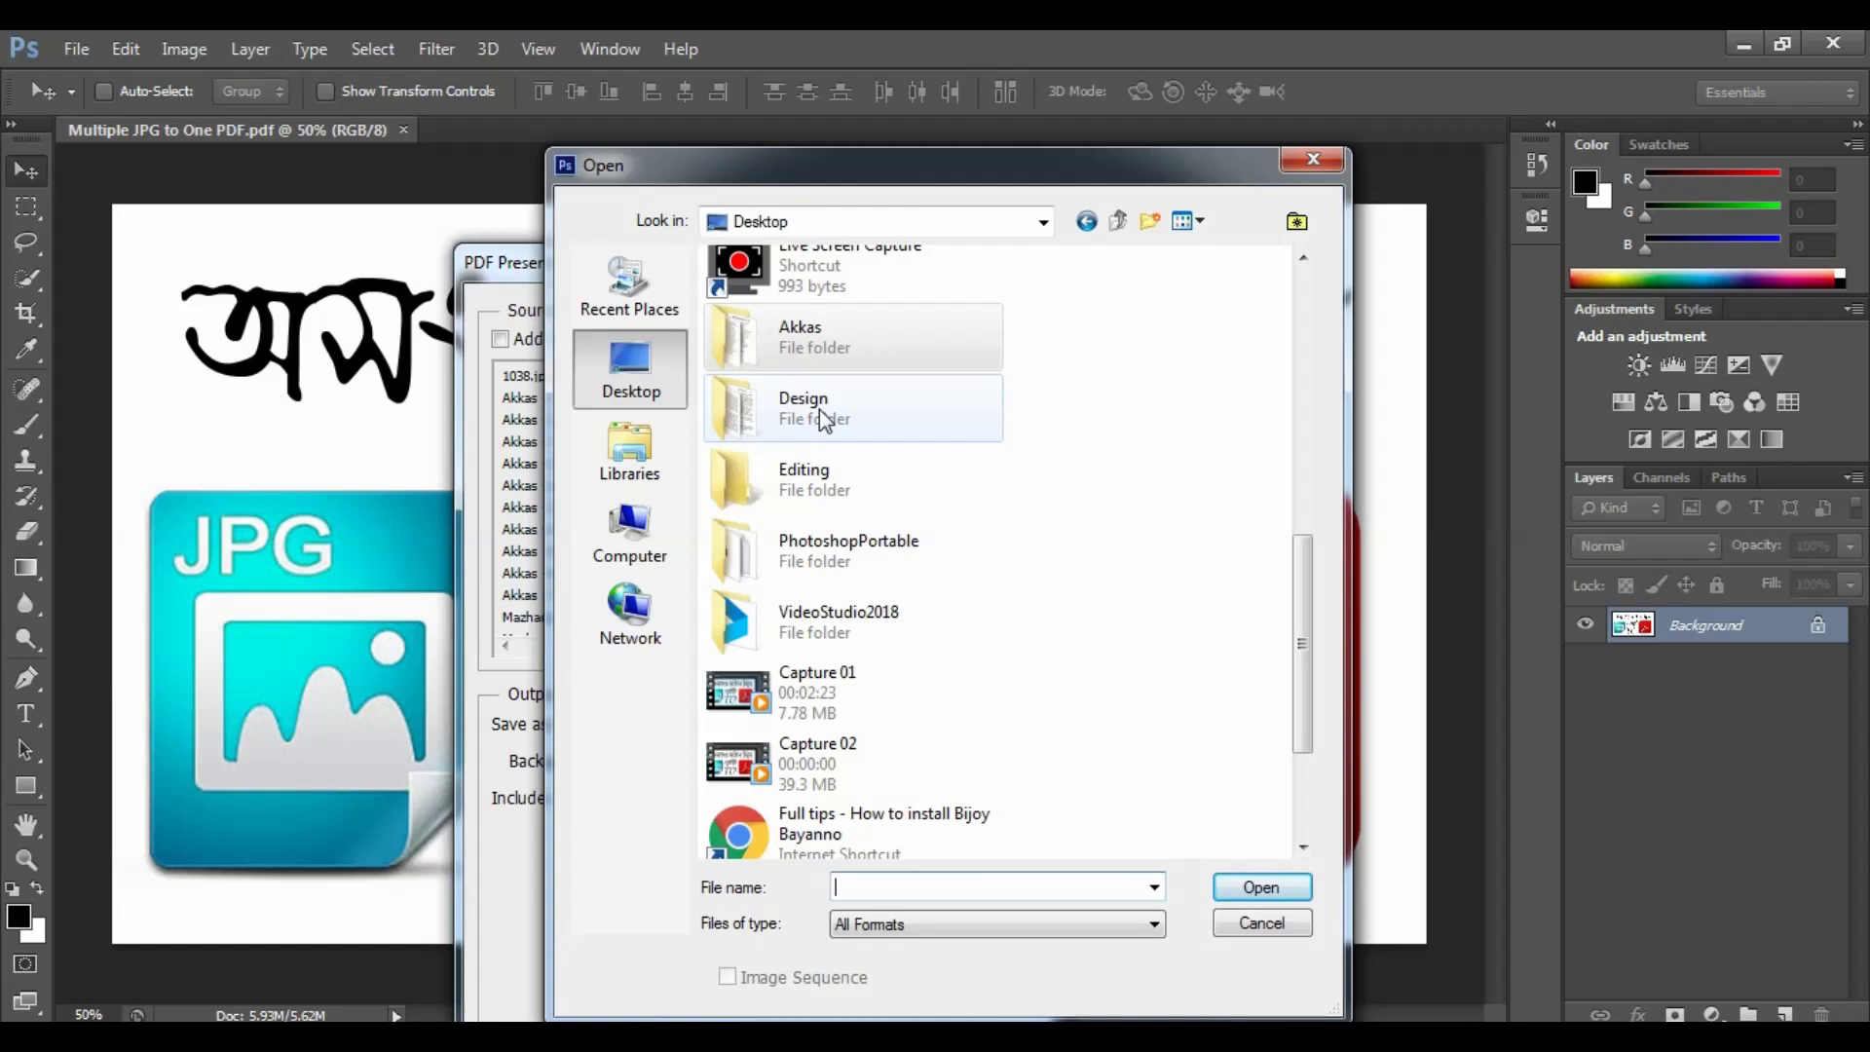
{"action": "double_click", "coordinate": [820, 417]}
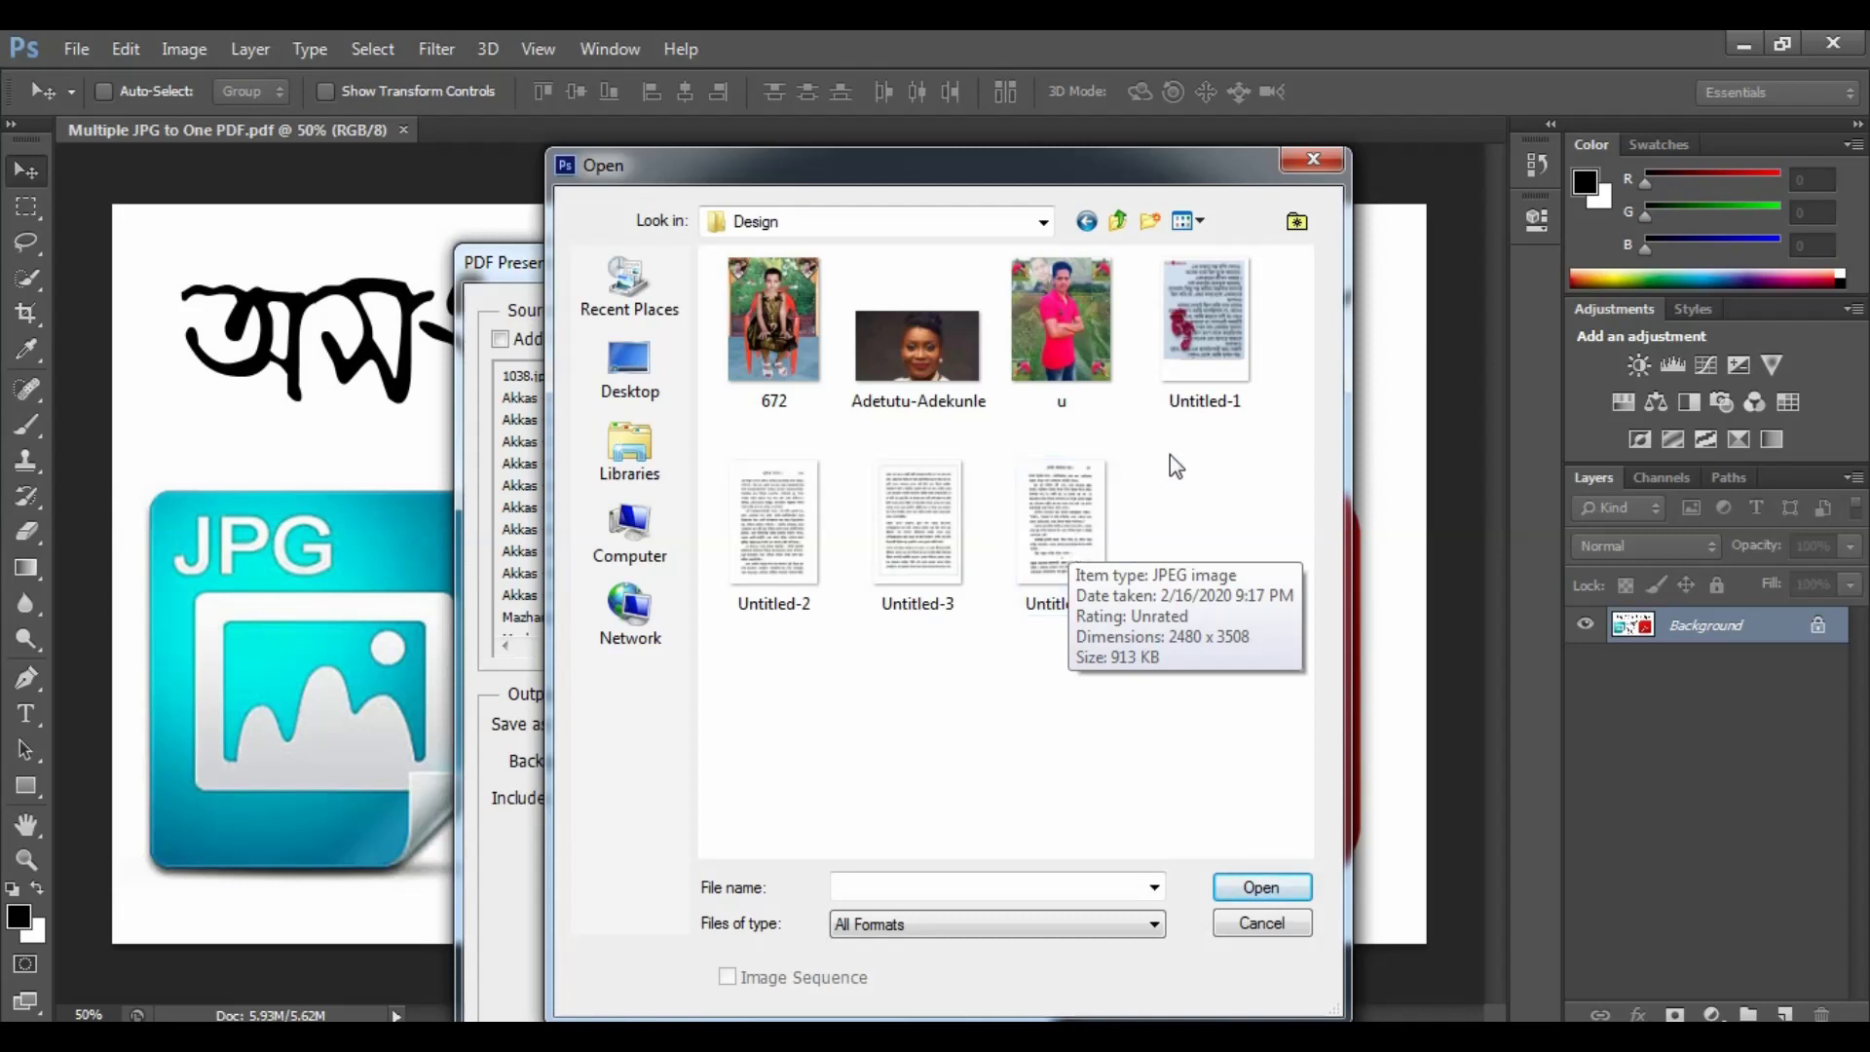
{"action": "mouse_move", "coordinate": [1282, 319]}
{"action": "left_mouse_down"}
{"action": "mouse_move", "coordinate": [1014, 522]}
{"action": "mouse_move", "coordinate": [718, 628]}
{"action": "left_mouse_up"}
{"action": "left_click", "coordinate": [1265, 894]}
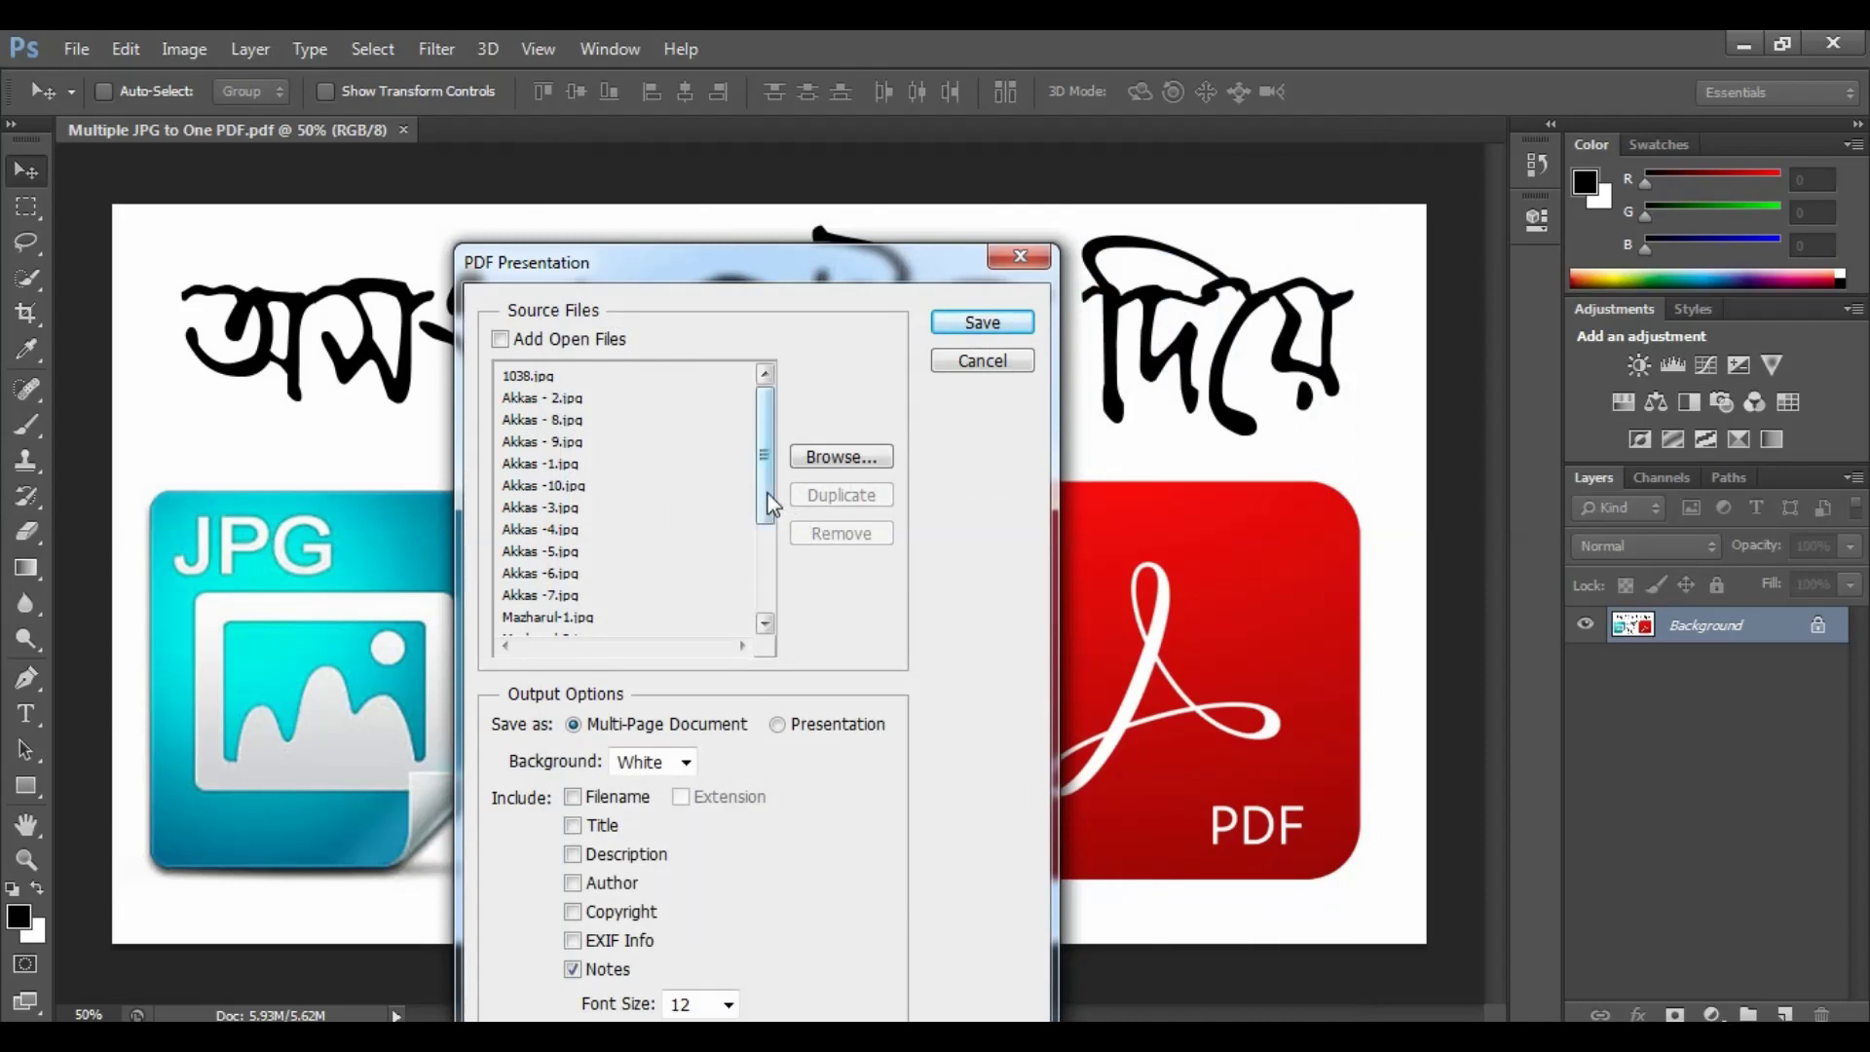
{"action": "left_click_drag", "start_coordinate": [763, 481], "coordinate": [755, 475]}
{"action": "scroll", "coordinate": [756, 502], "scroll_direction": "down", "scroll_amount": 1}
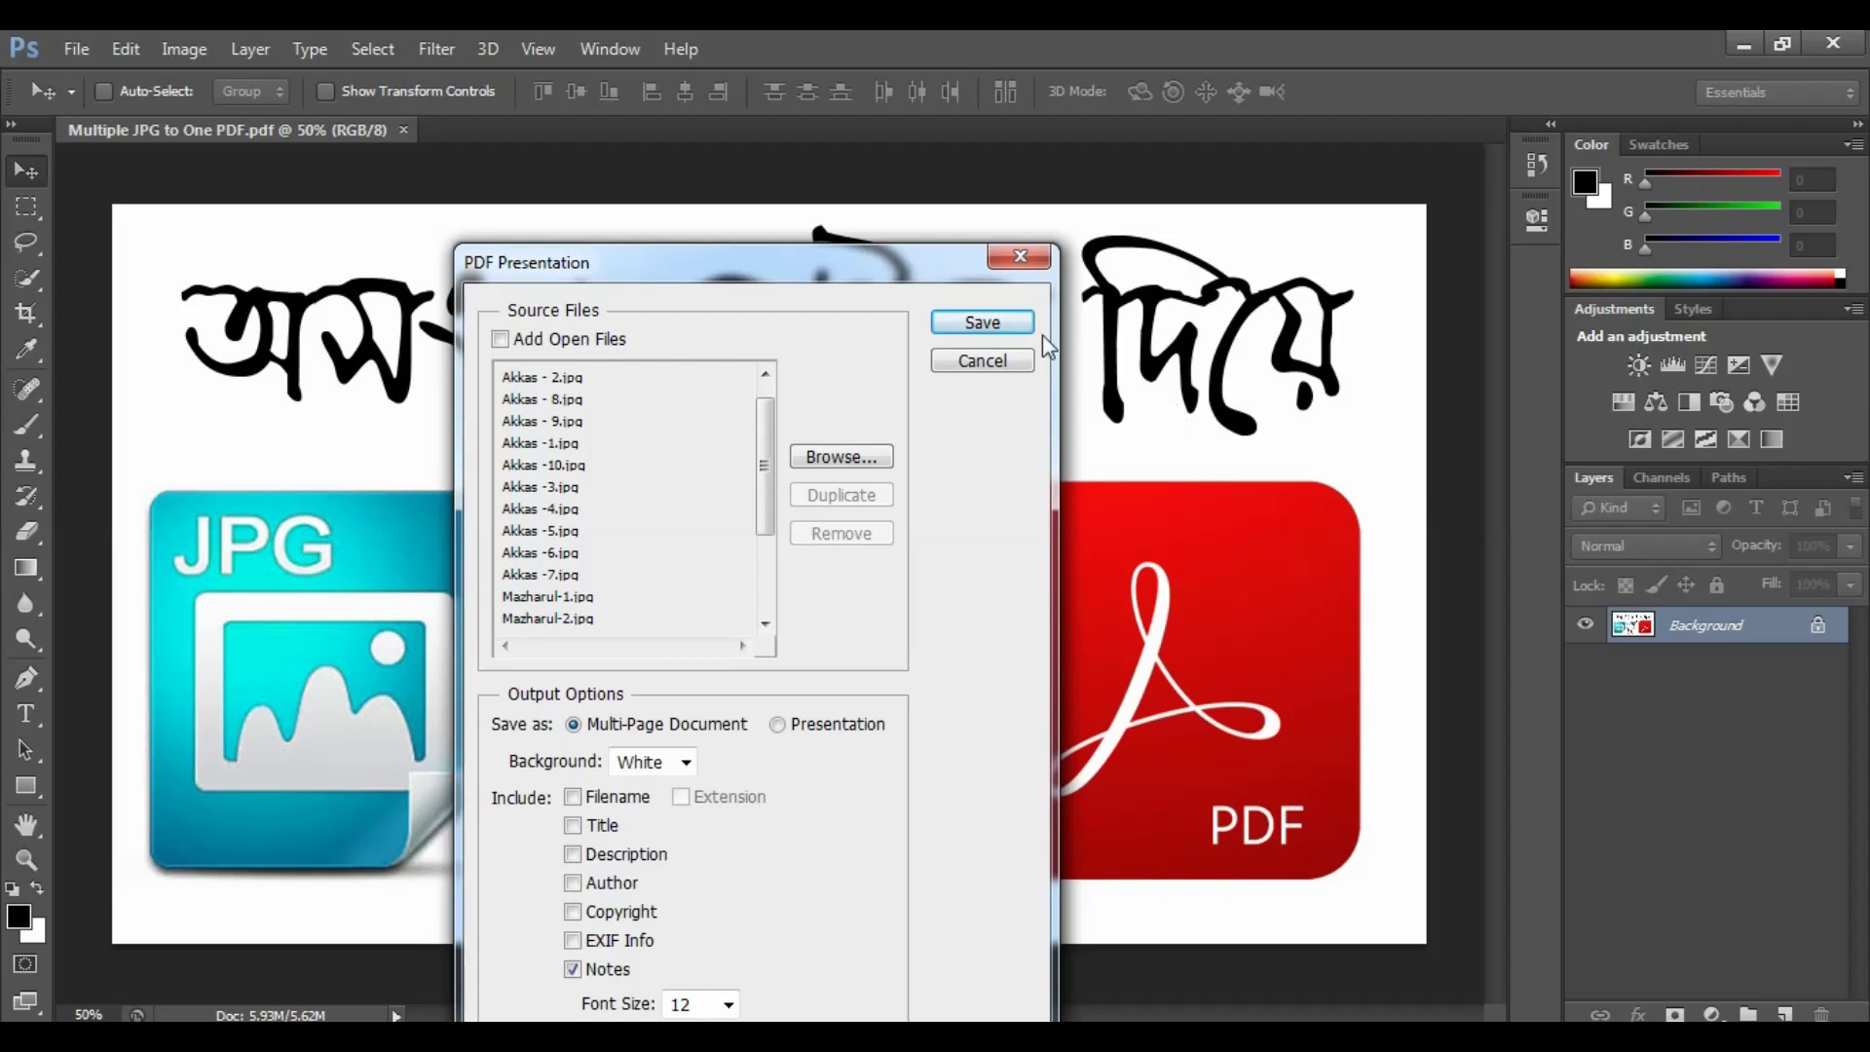
- Save the multi-page PDF as 'Akkas Editing' in the Desktop's Editing folder
{"action": "left_click", "coordinate": [1013, 336]}
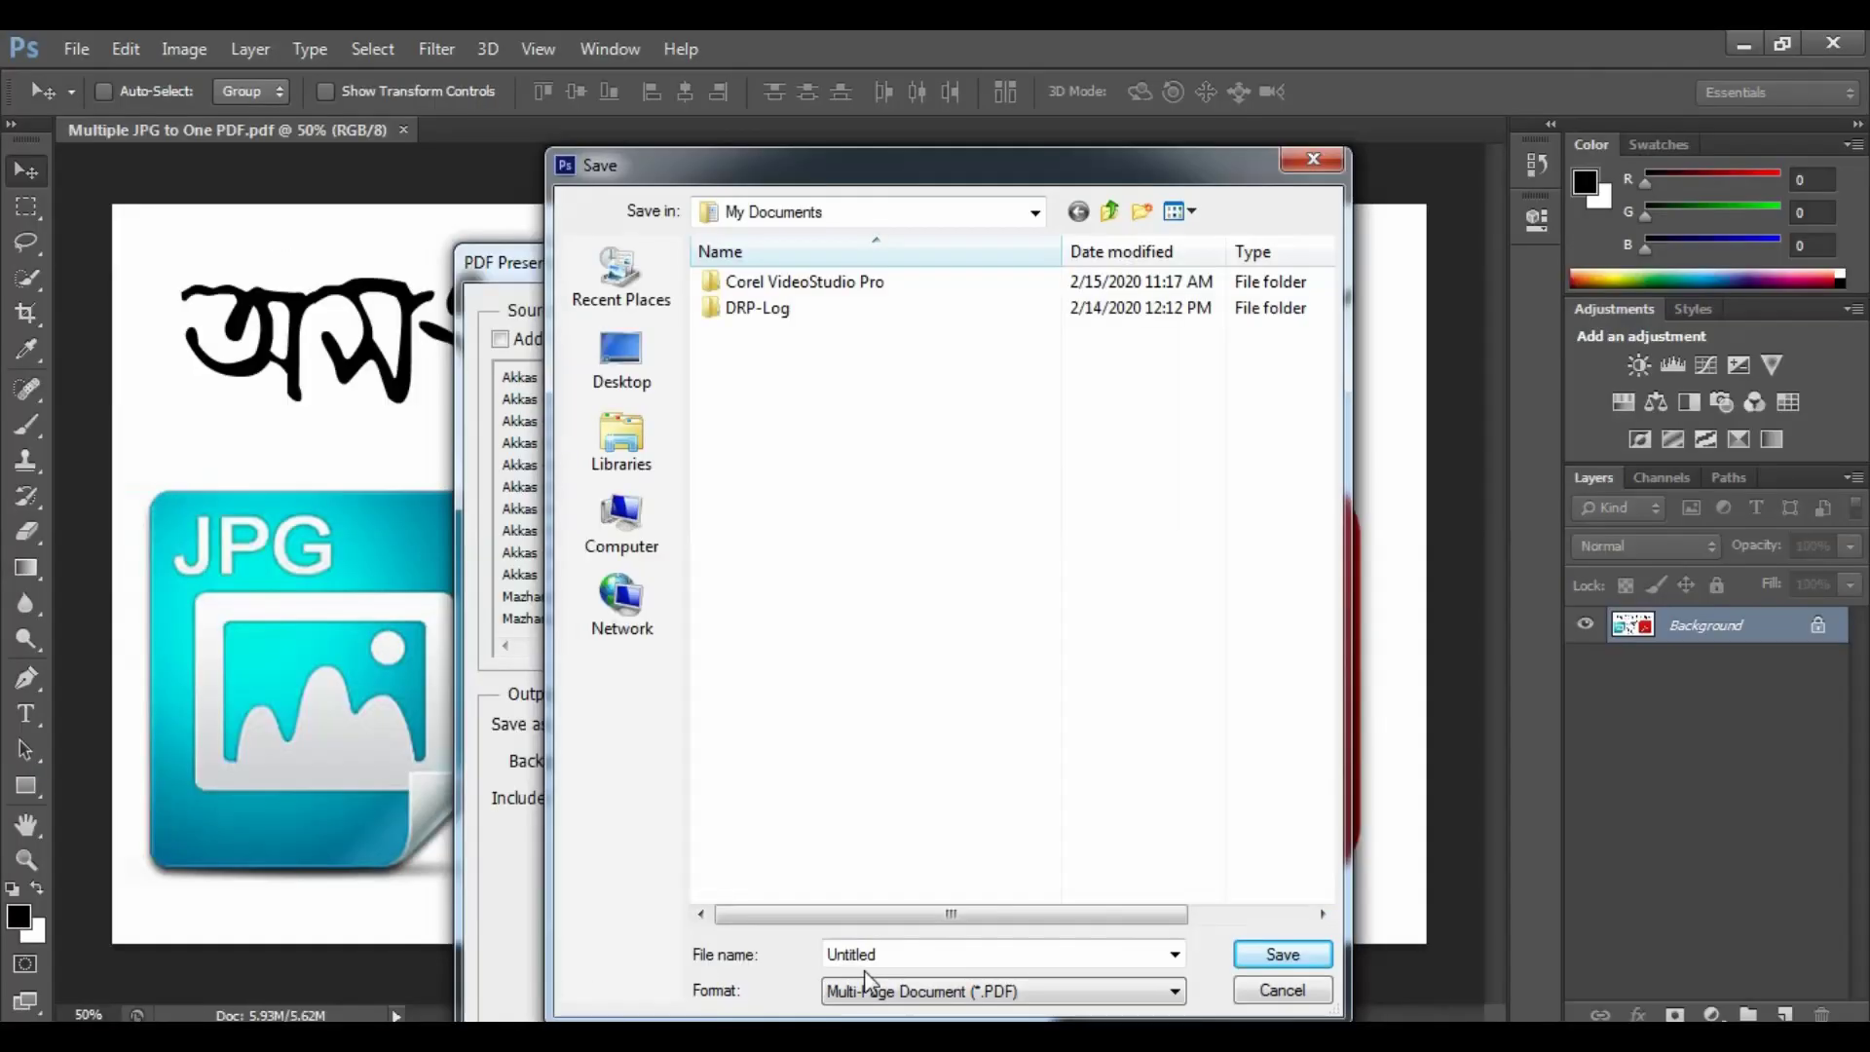
{"action": "double_click", "coordinate": [877, 954]}
{"action": "type", "text": "A"}
{"action": "type", "text": "kkas Editing"}
{"action": "left_click", "coordinate": [646, 382]}
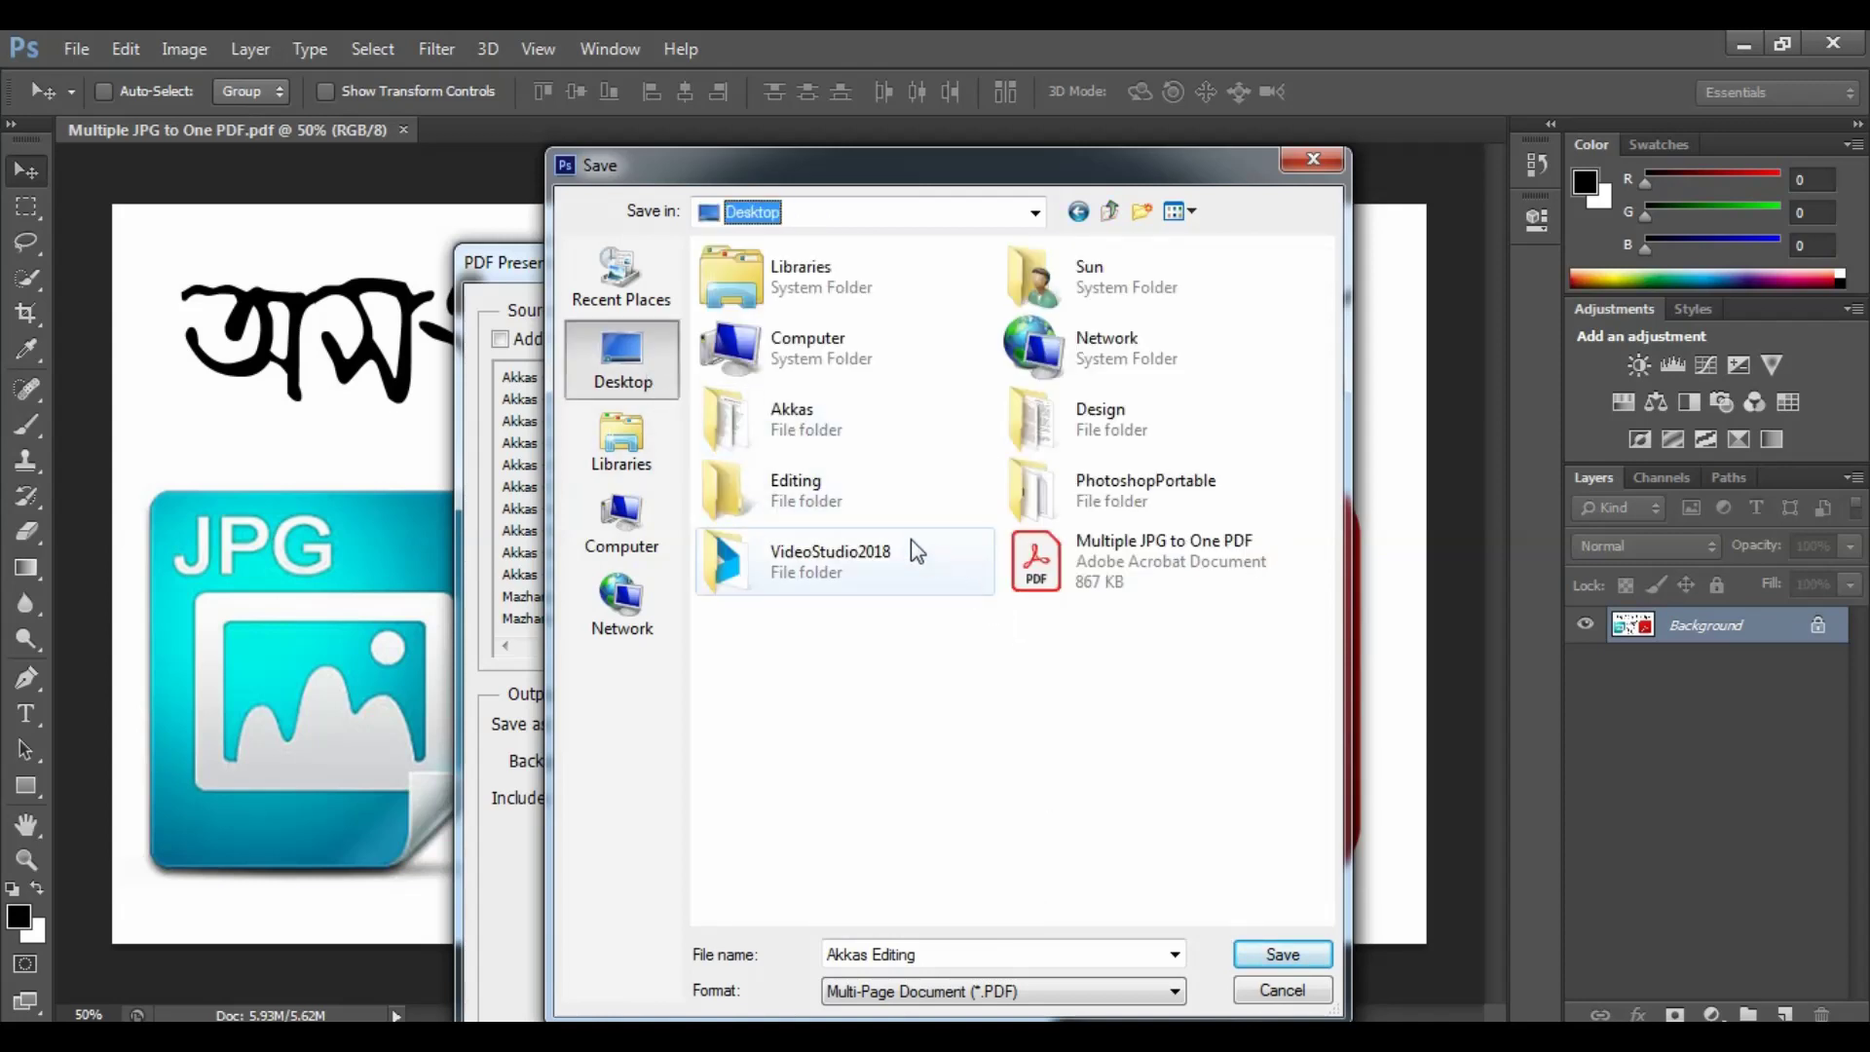
{"action": "double_click", "coordinate": [804, 497]}
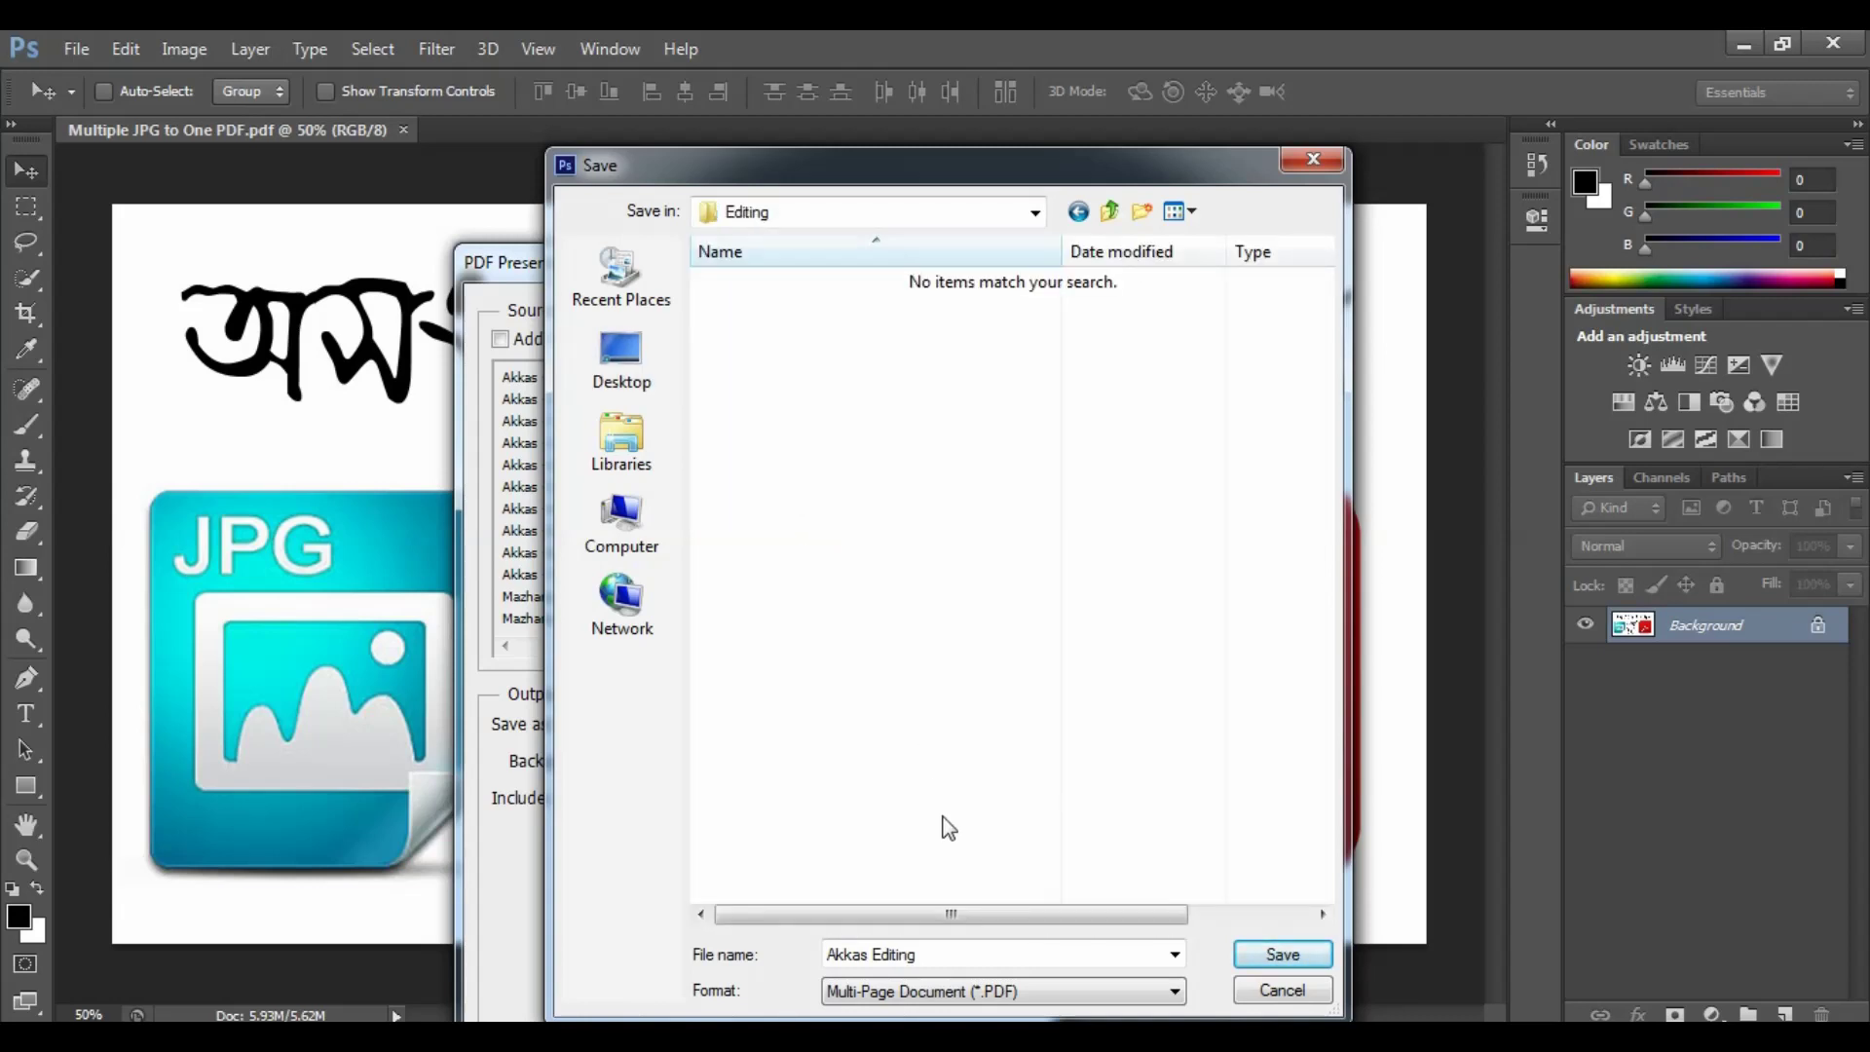
{"action": "left_click", "coordinate": [941, 962]}
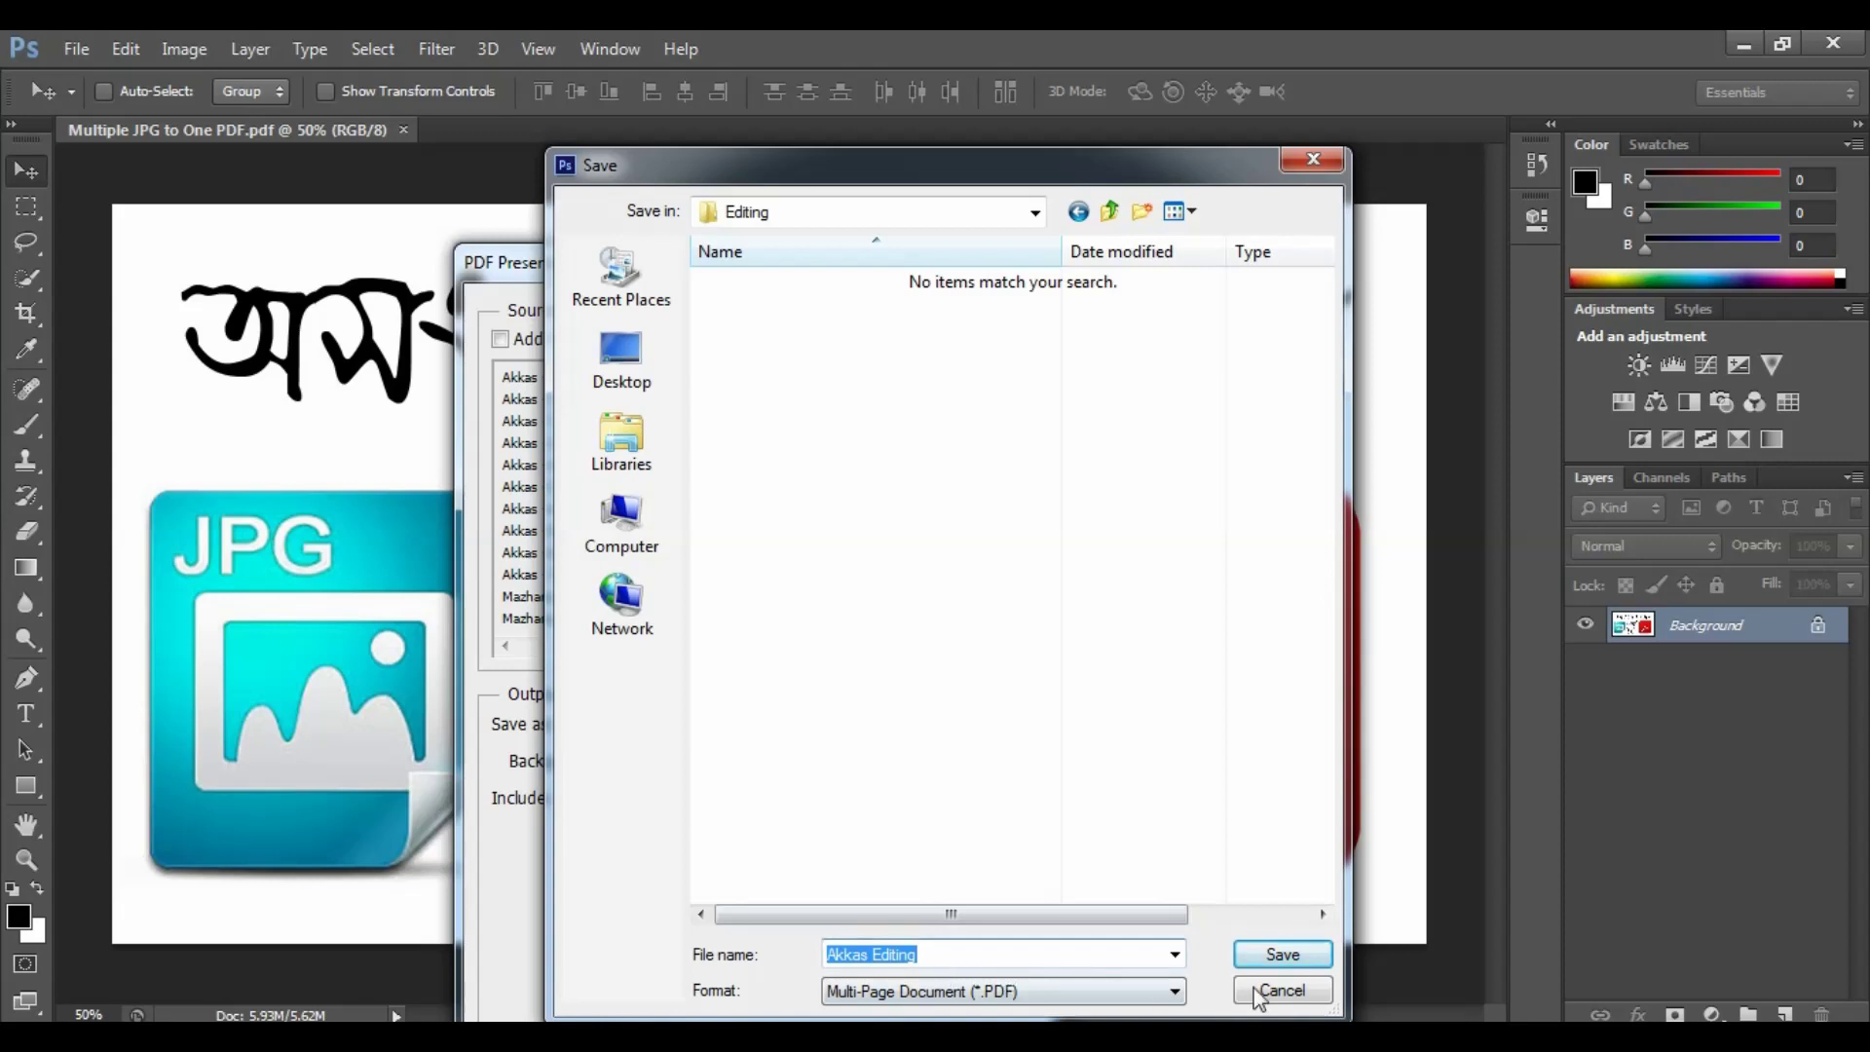
{"action": "left_click", "coordinate": [1289, 960]}
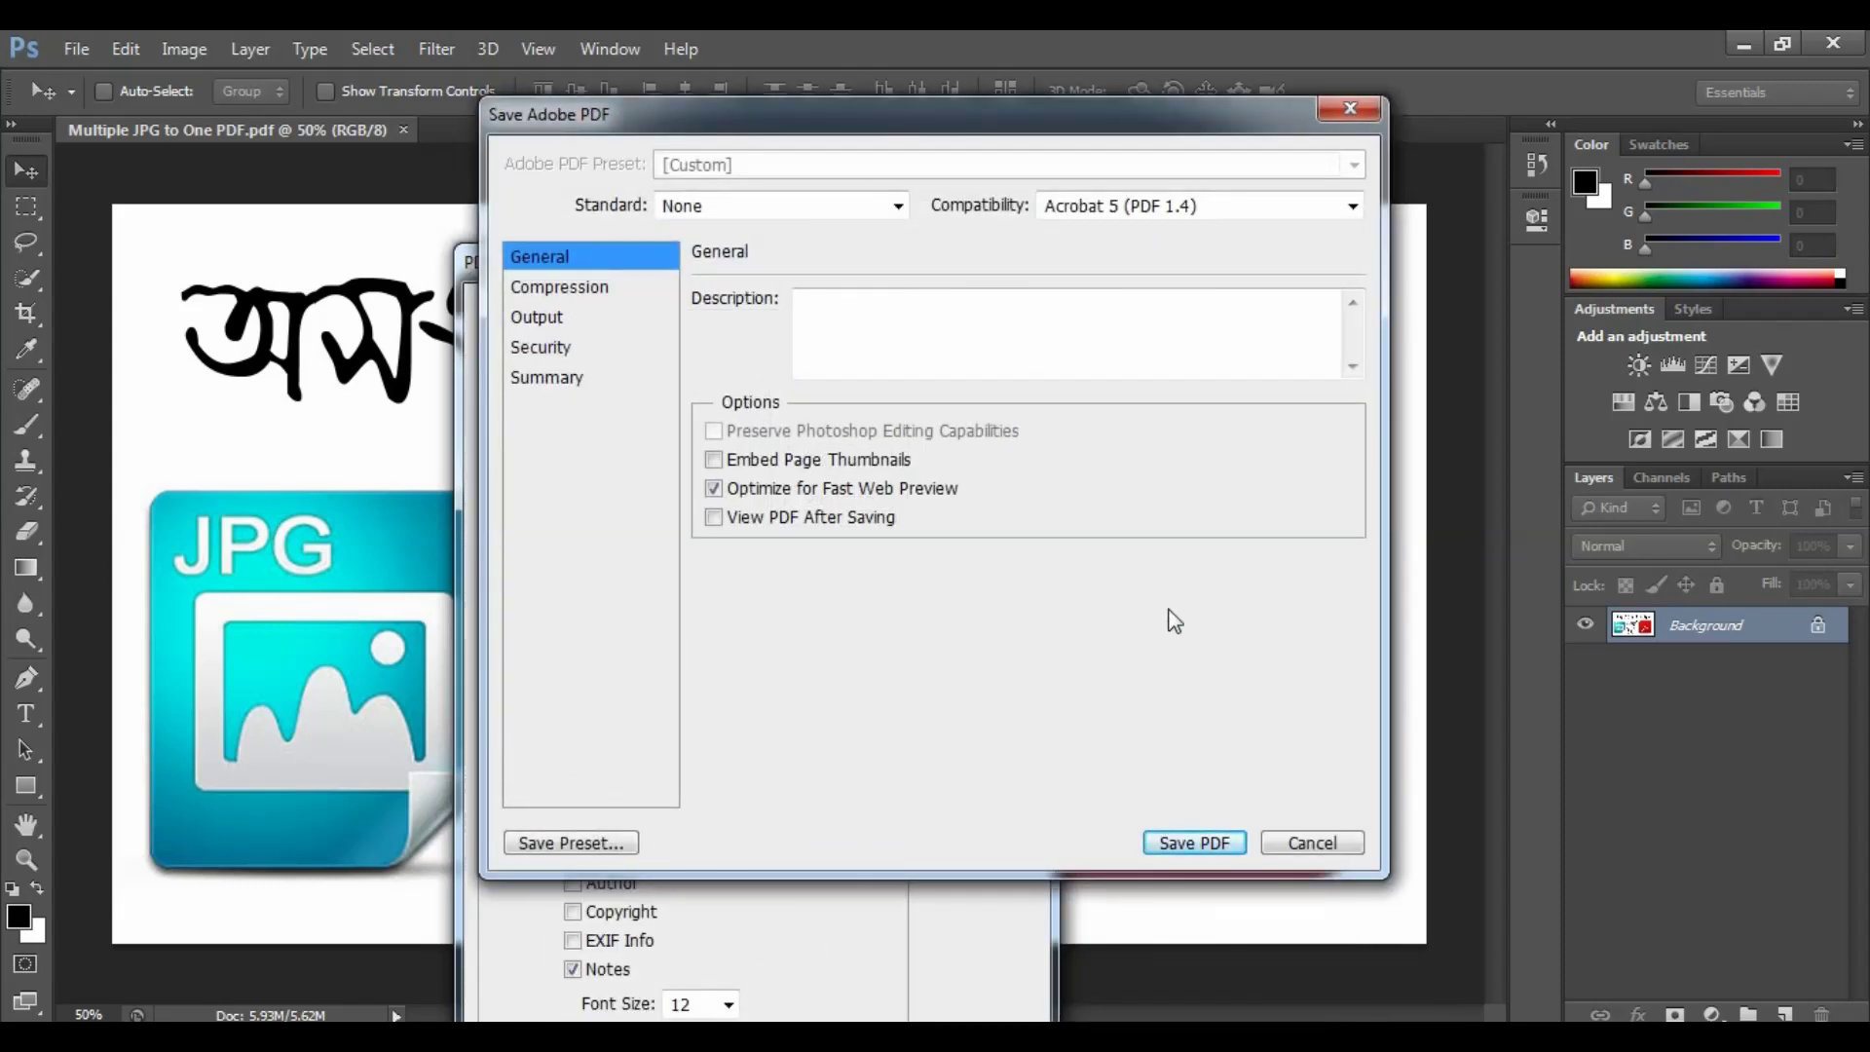
- Add the description 'Akkas Editing You Tube Channel', create the PDF, and open Akkas Editing.pdf
{"action": "left_click", "coordinate": [880, 345]}
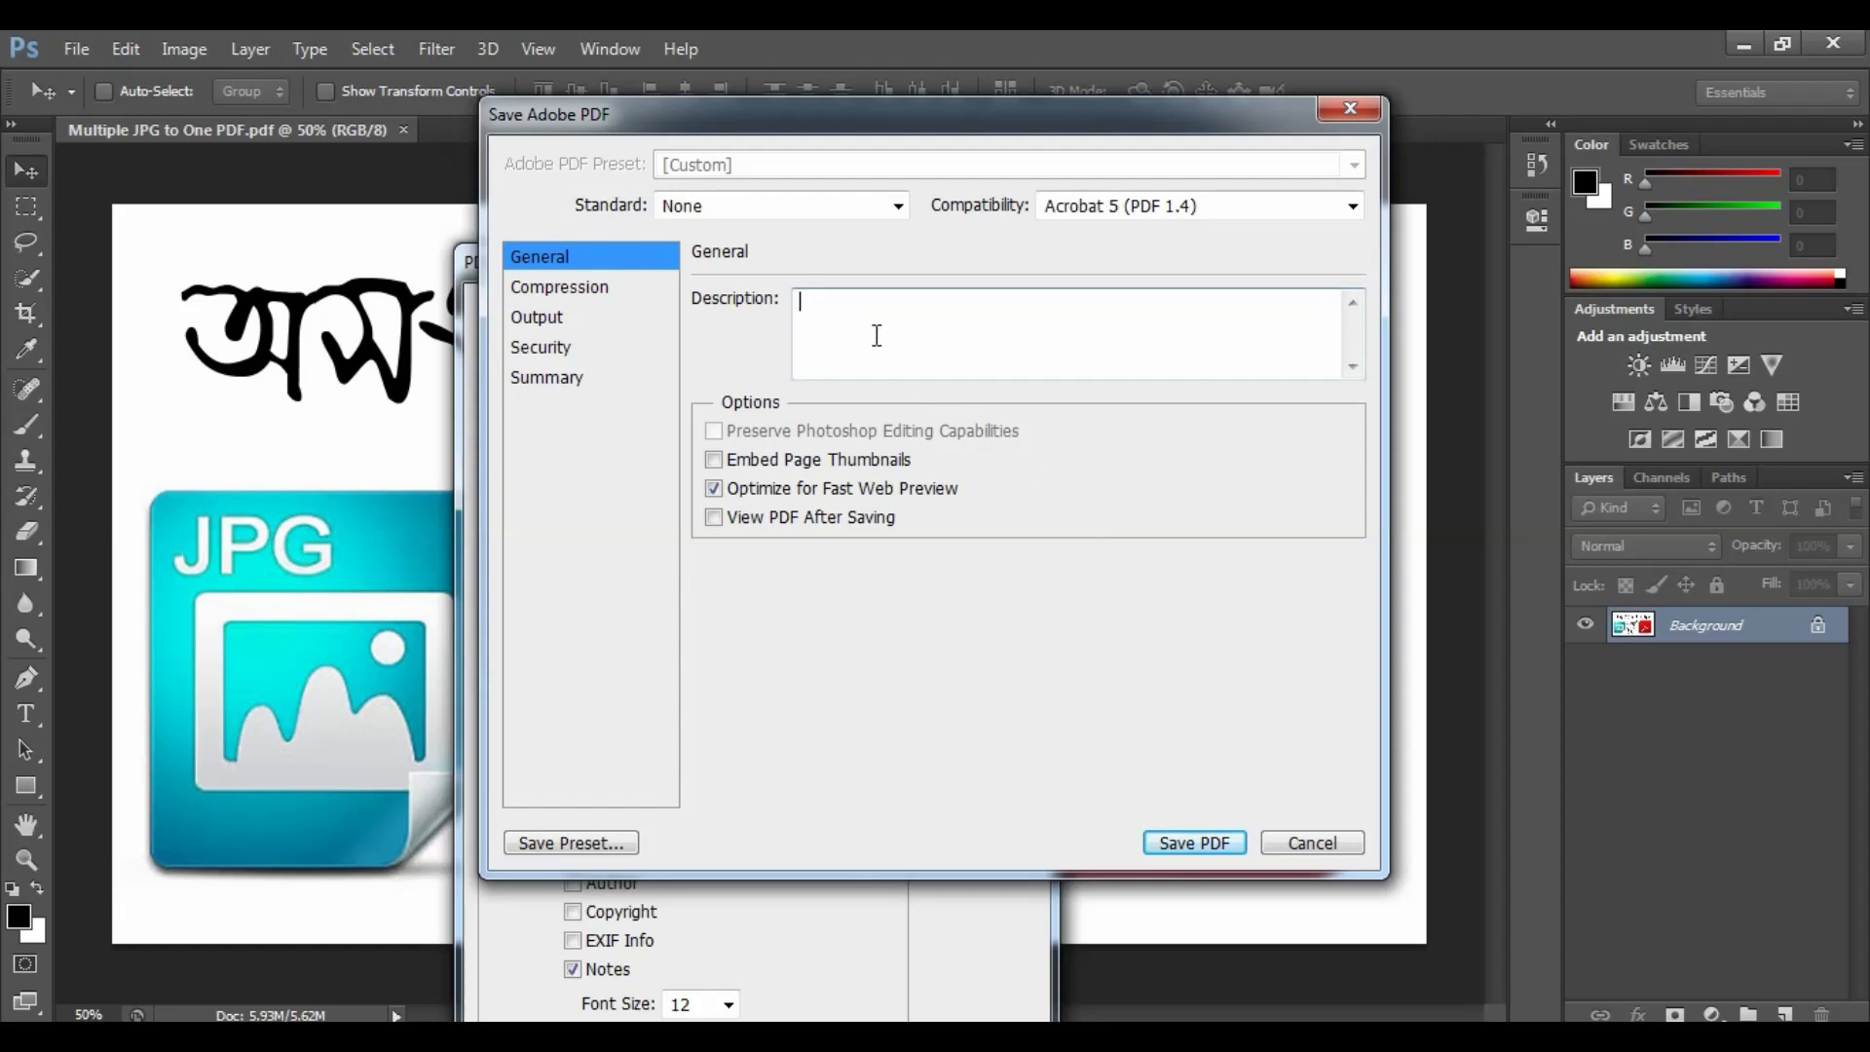
{"action": "type", "text": "Akkas Editing You Tube Channel"}
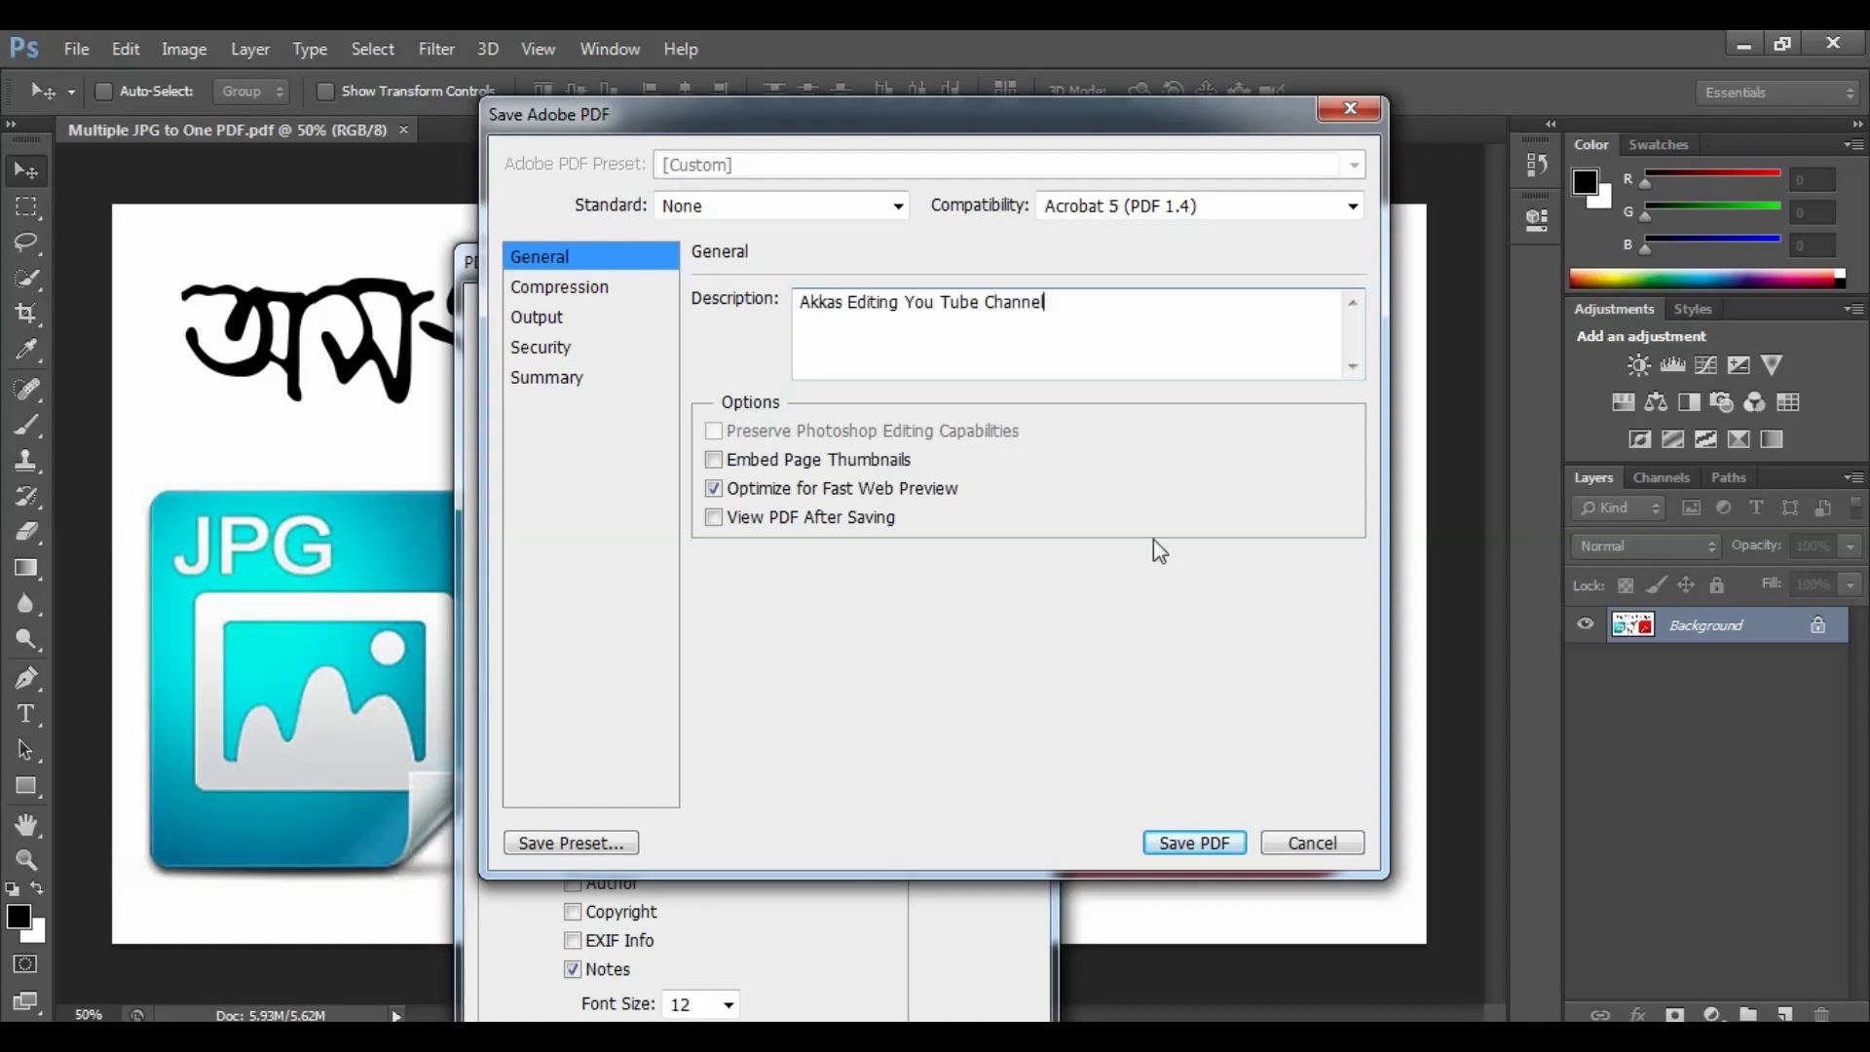
{"action": "left_click", "coordinate": [1194, 844]}
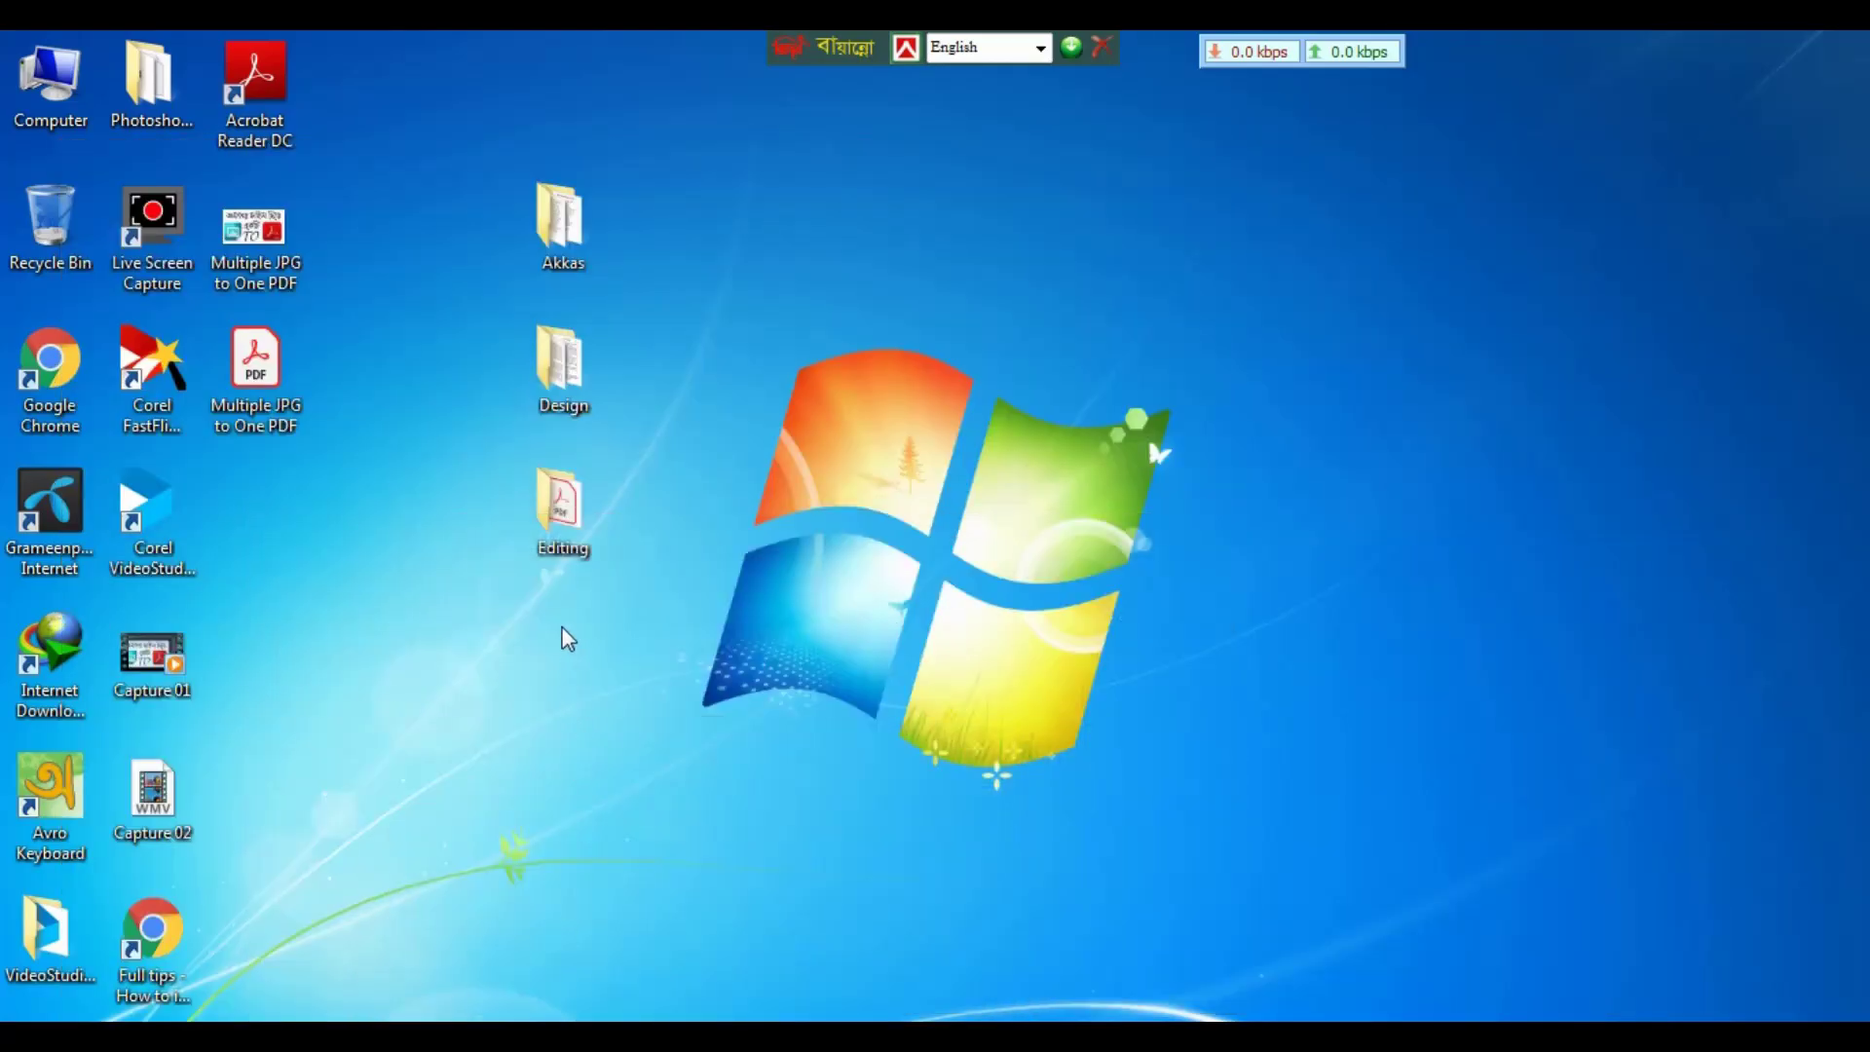
{"action": "double_click", "coordinate": [560, 507]}
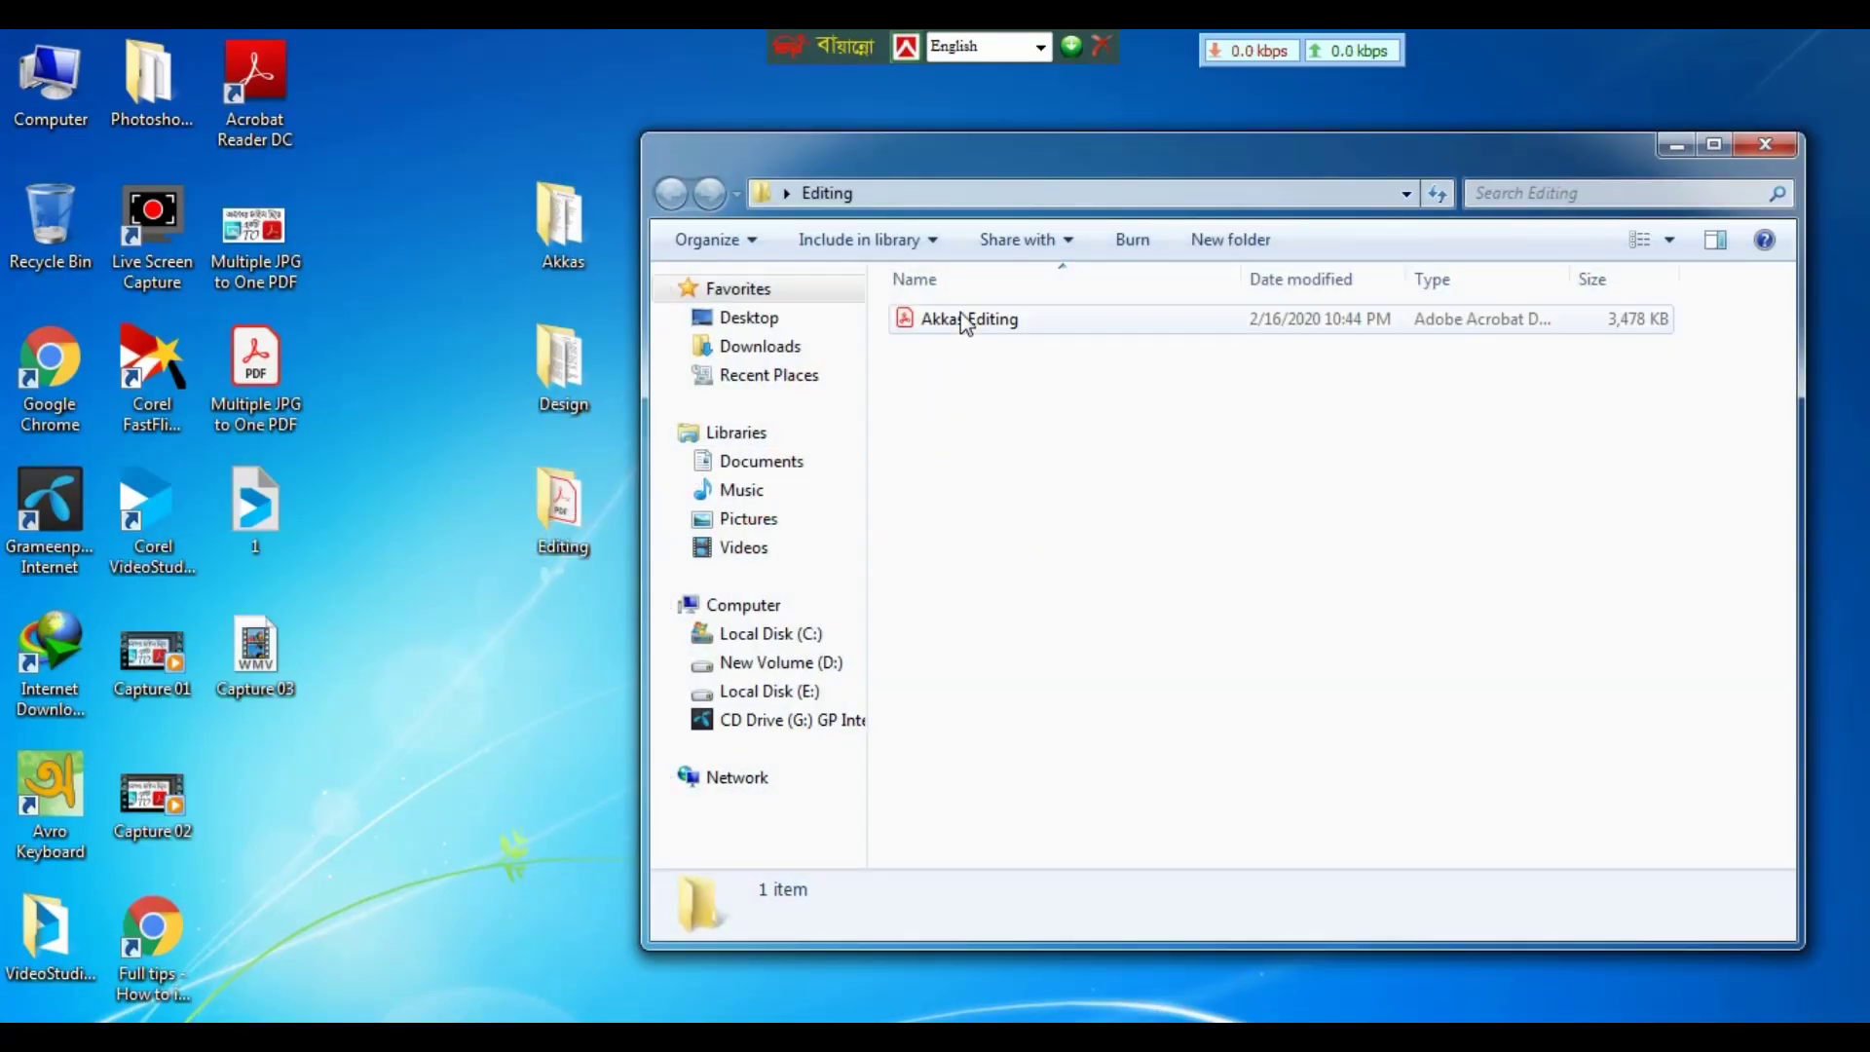
{"action": "double_click", "coordinate": [964, 318]}
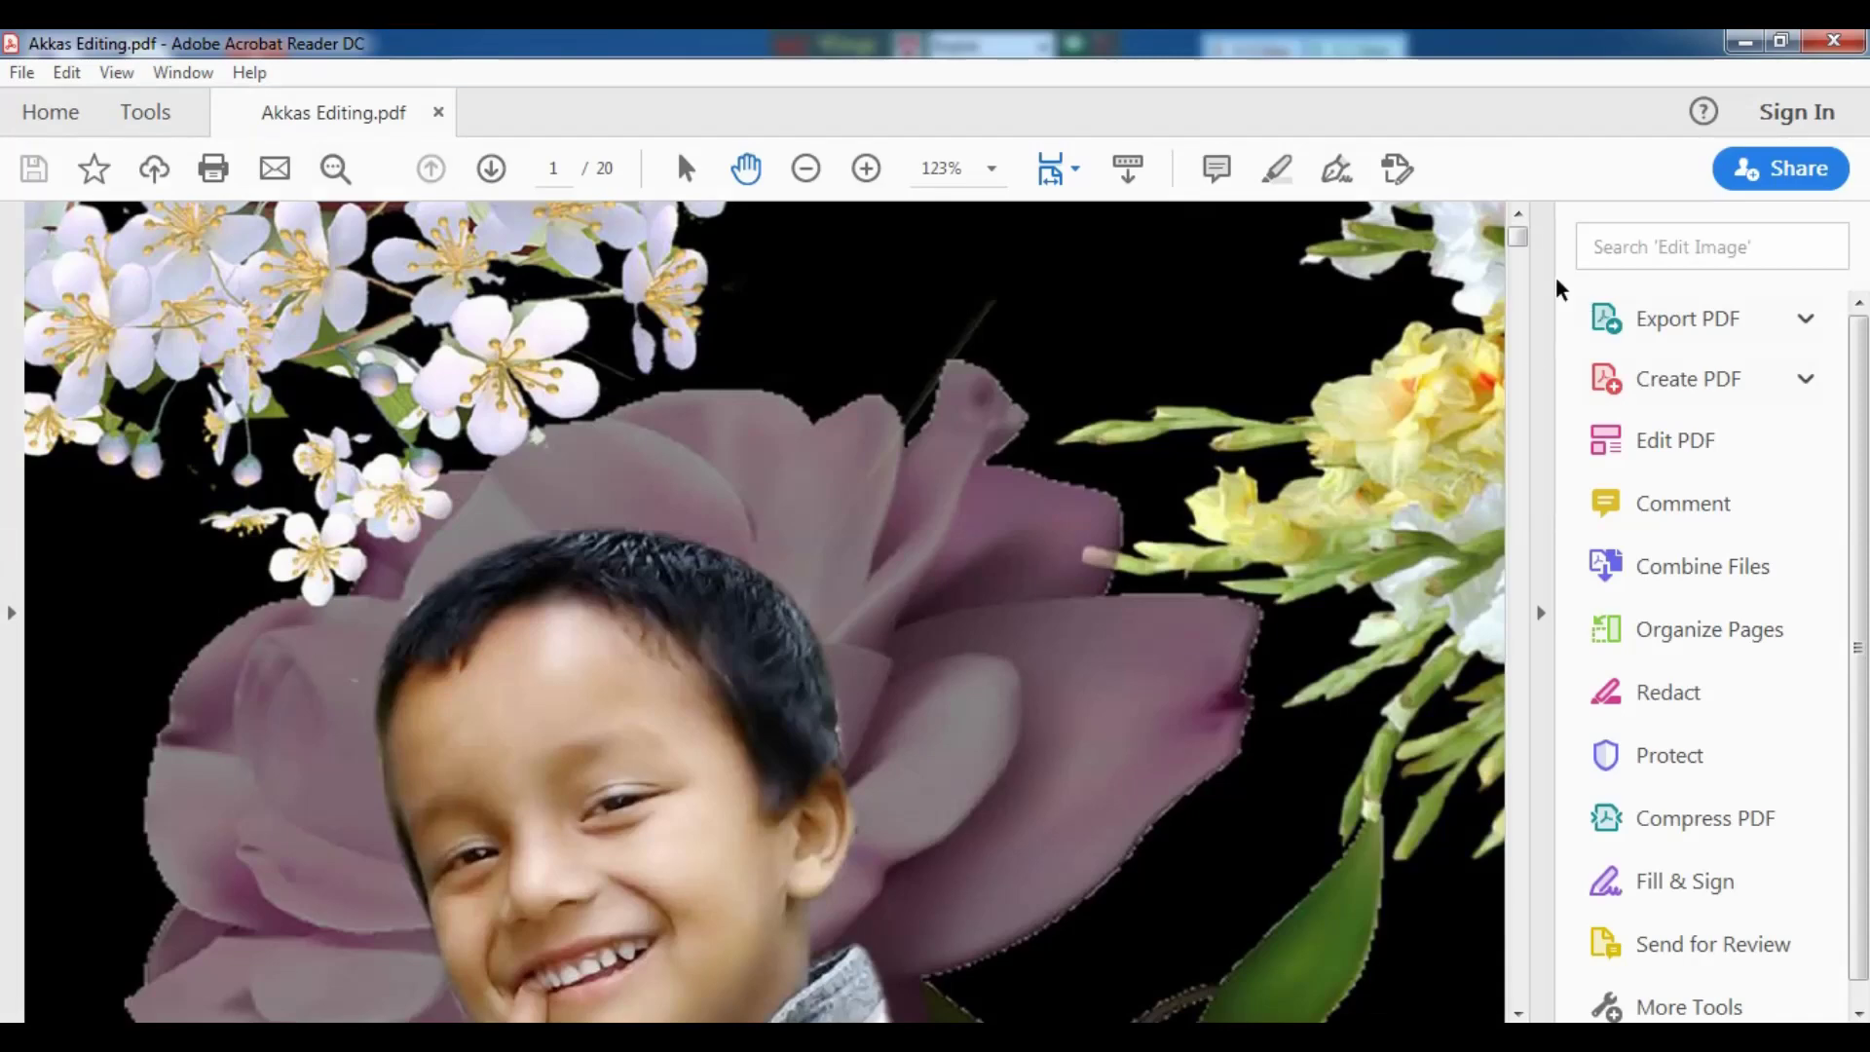